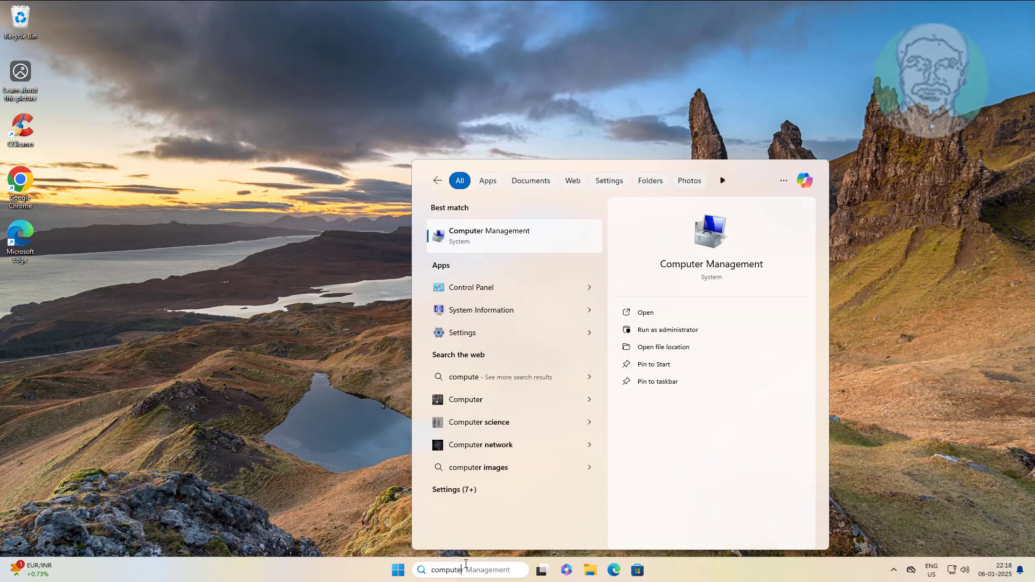
Search Windows for "computer management" and open Computer Management.
{"action": "type", "text": "r manage"}
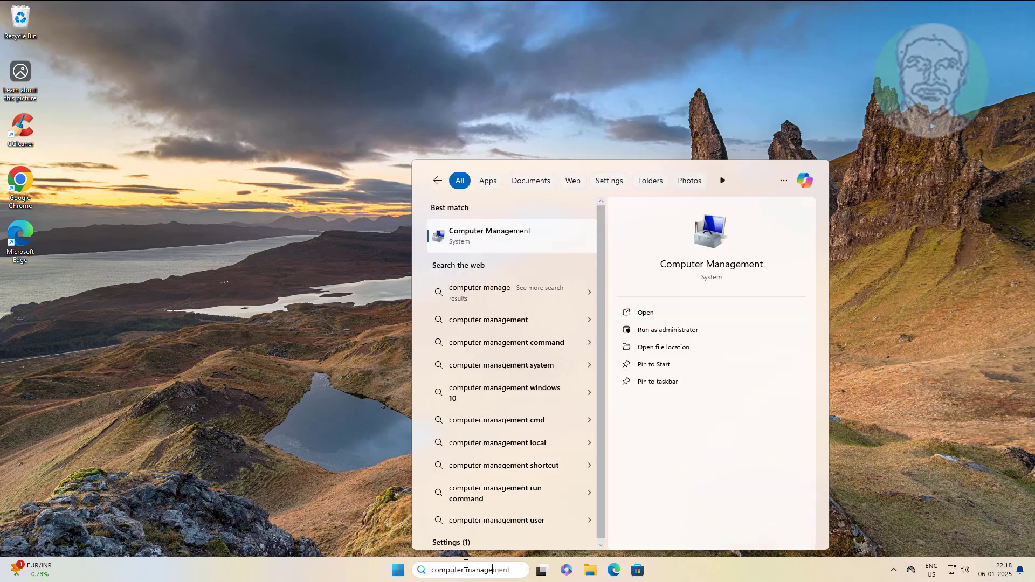
{"action": "type", "text": "ment"}
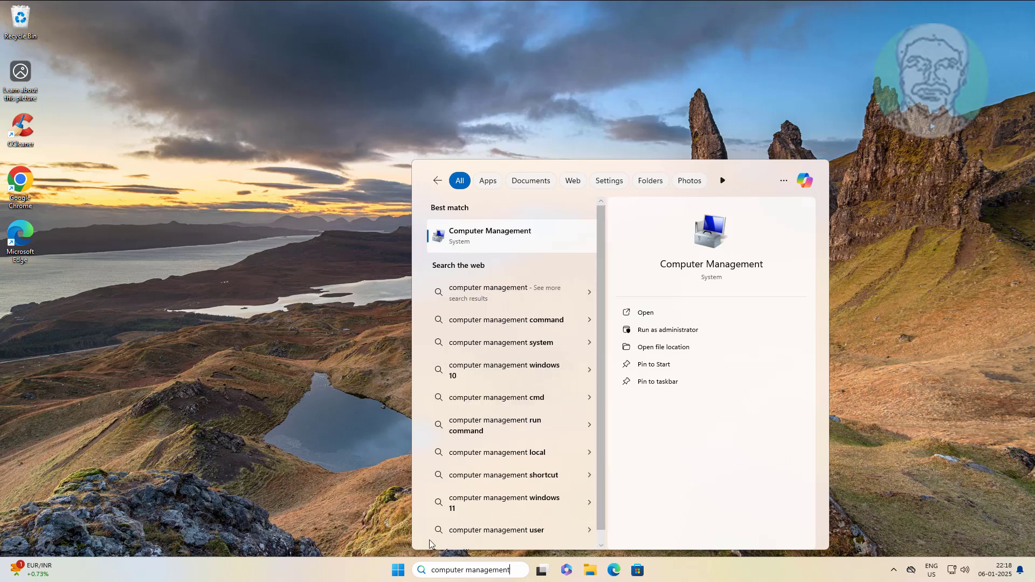
{"action": "left_click", "coordinate": [496, 237]}
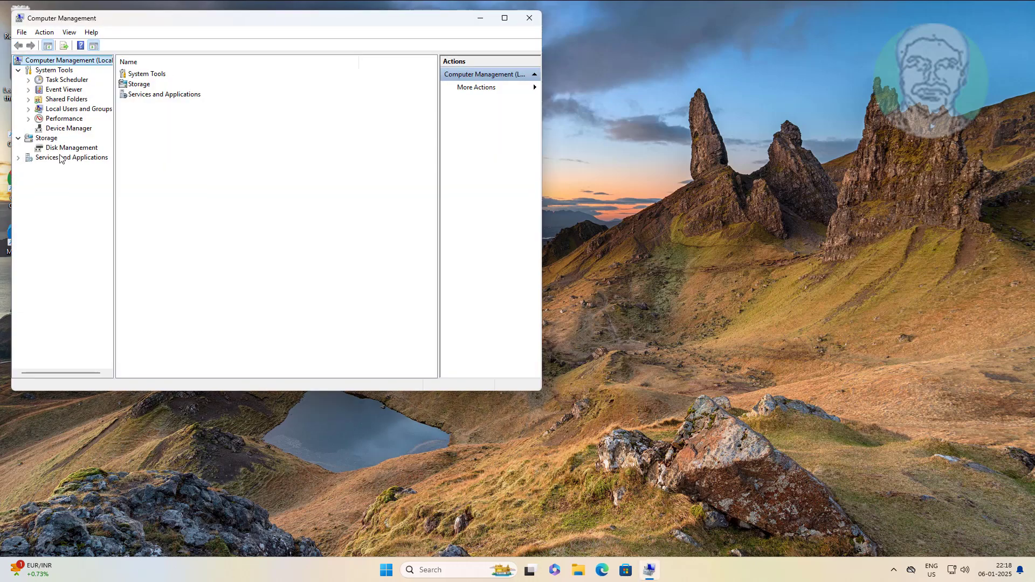
Examine the members of the local Administrators group, including MYDC\Usr1, and close Computer Management.
{"action": "left_click", "coordinate": [65, 109]}
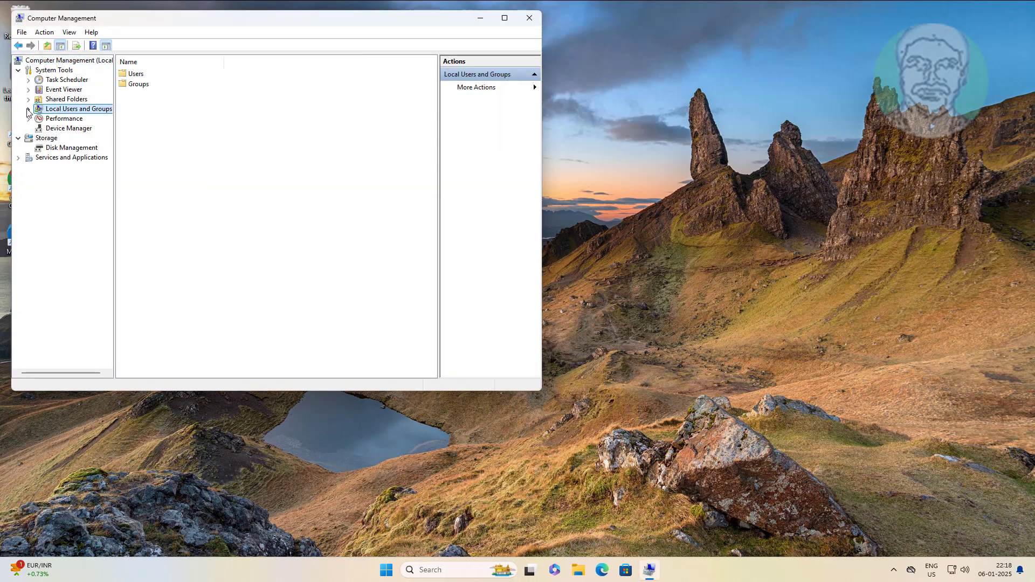
{"action": "left_click", "coordinate": [28, 109]}
{"action": "left_click", "coordinate": [67, 129]}
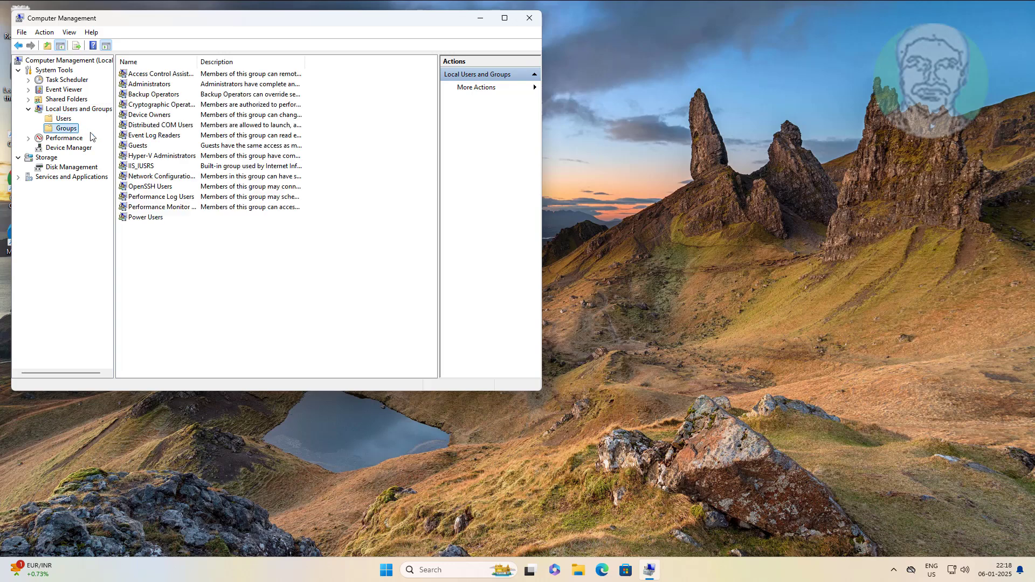
{"action": "double_click", "coordinate": [158, 85]}
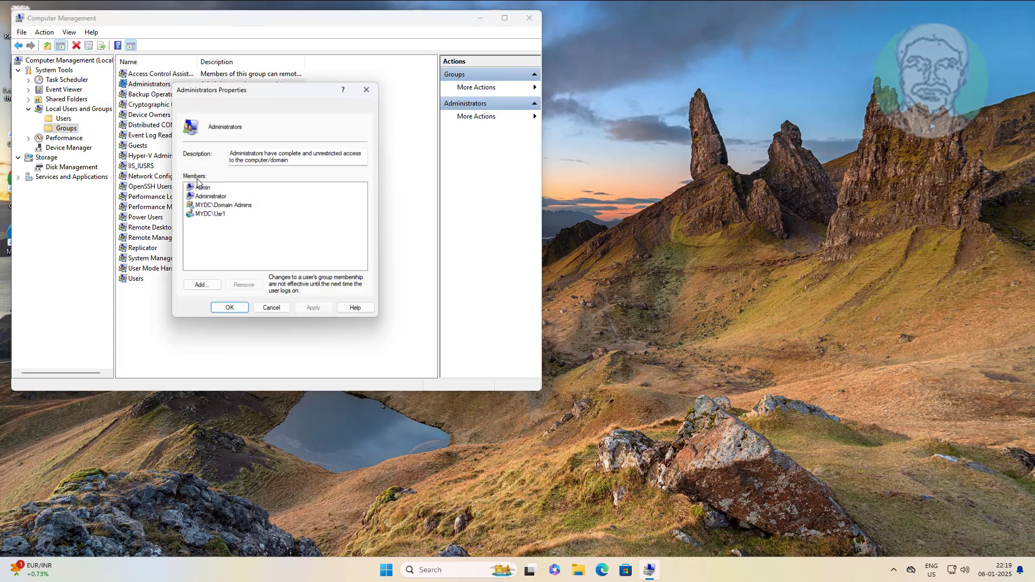
{"action": "left_click", "coordinate": [198, 216]}
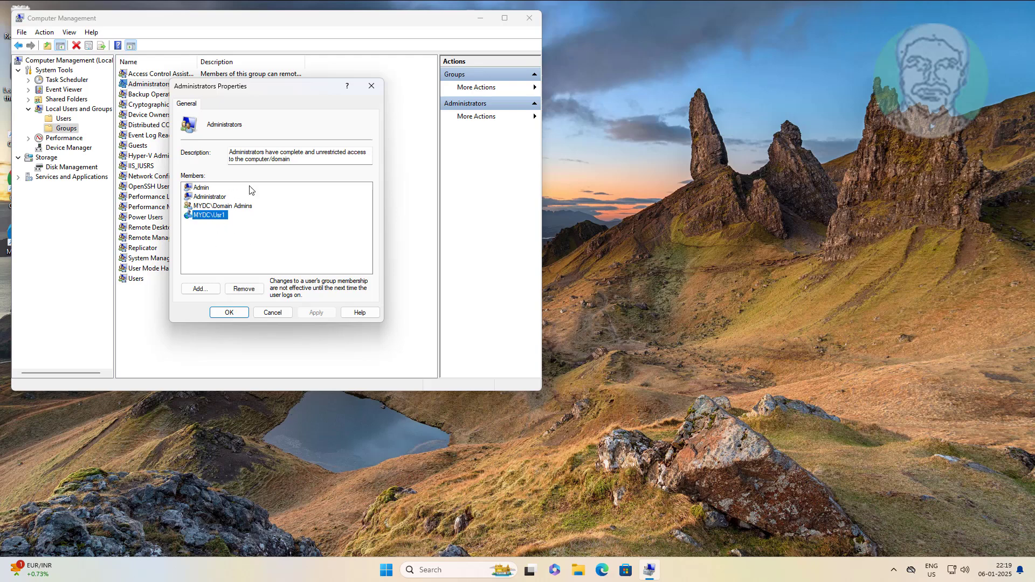
{"action": "left_click", "coordinate": [235, 318]}
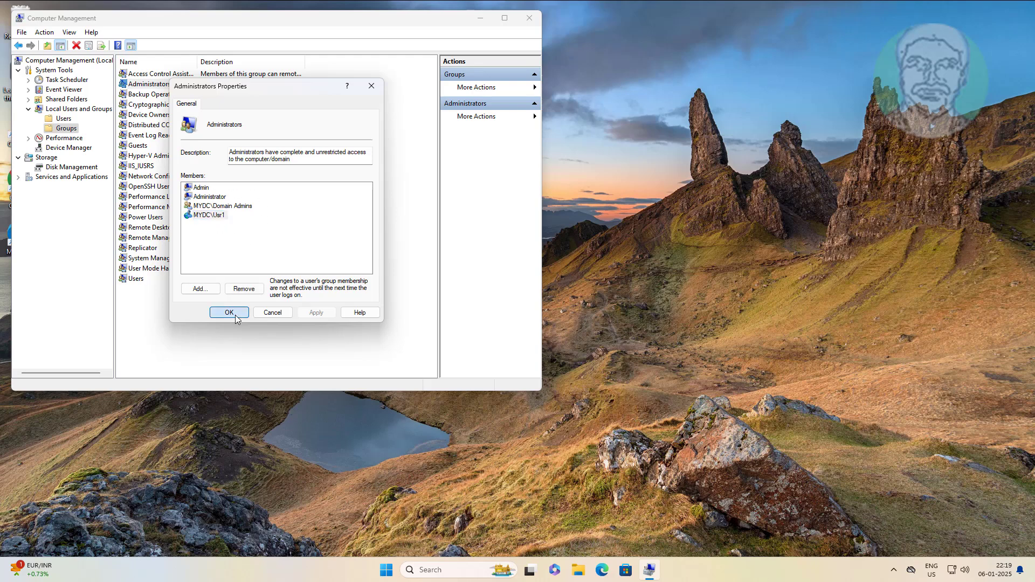
{"action": "left_click", "coordinate": [529, 21]}
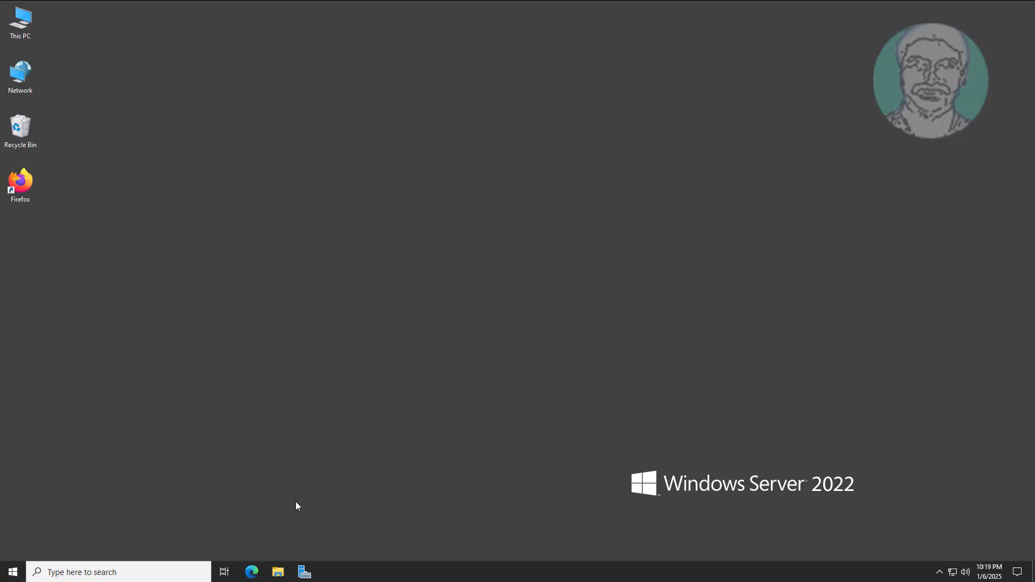
On the Windows Server 2022 machine, open Server Manager and launch Active Directory Users and Computers.
{"action": "left_click", "coordinate": [305, 572]}
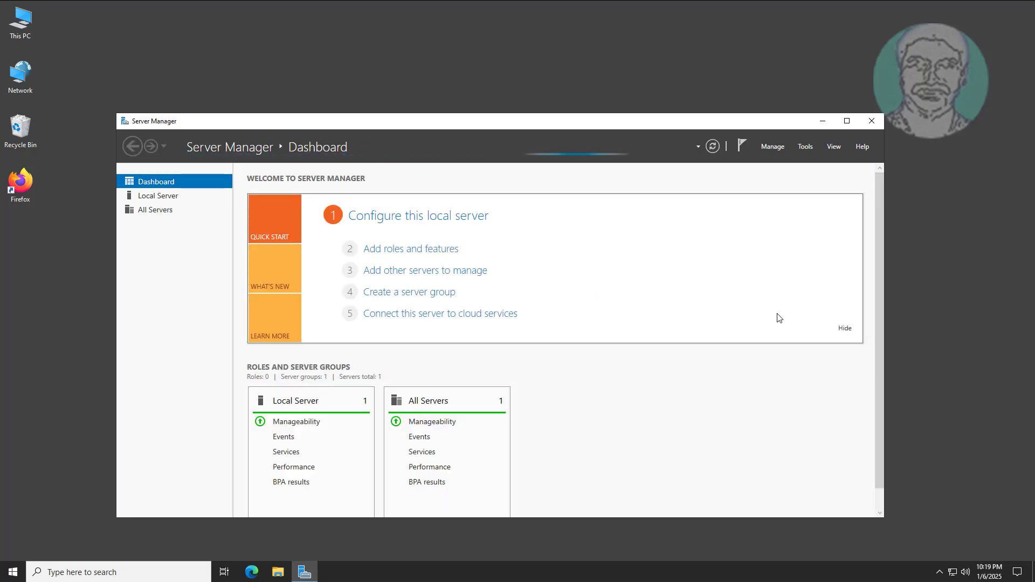
{"action": "left_click", "coordinate": [803, 147]}
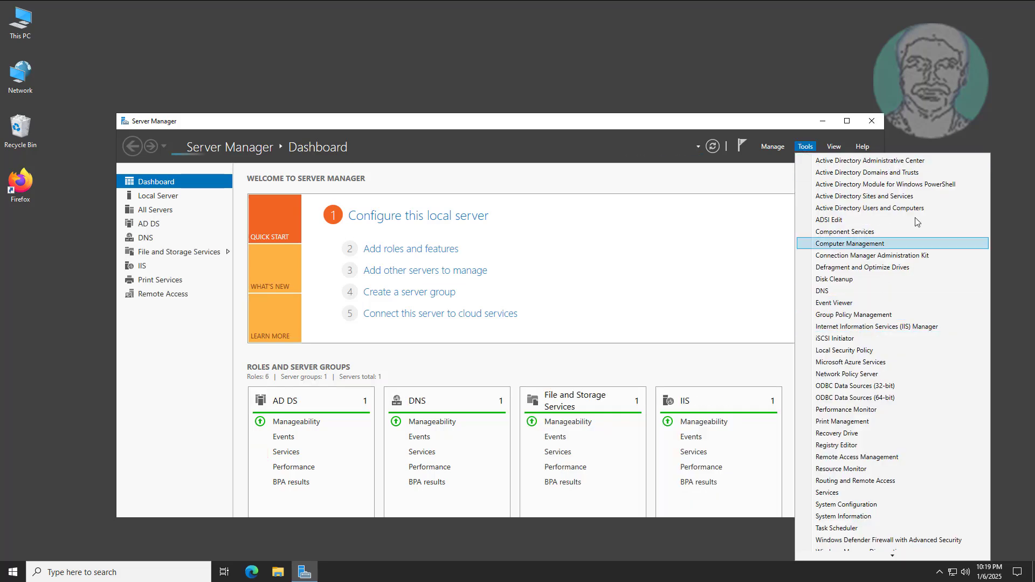
{"action": "left_click", "coordinate": [894, 210]}
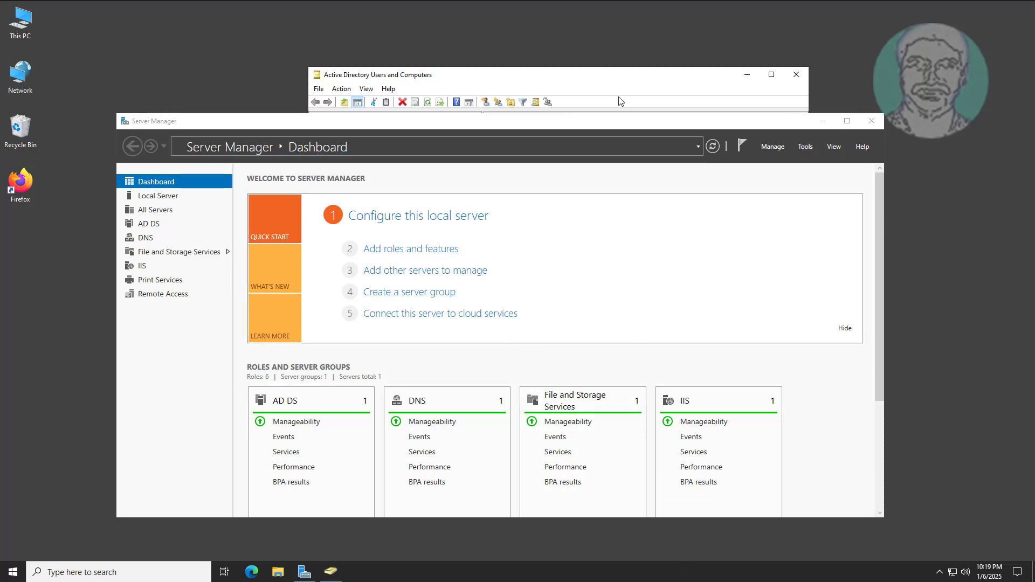
{"action": "left_click", "coordinate": [605, 77]}
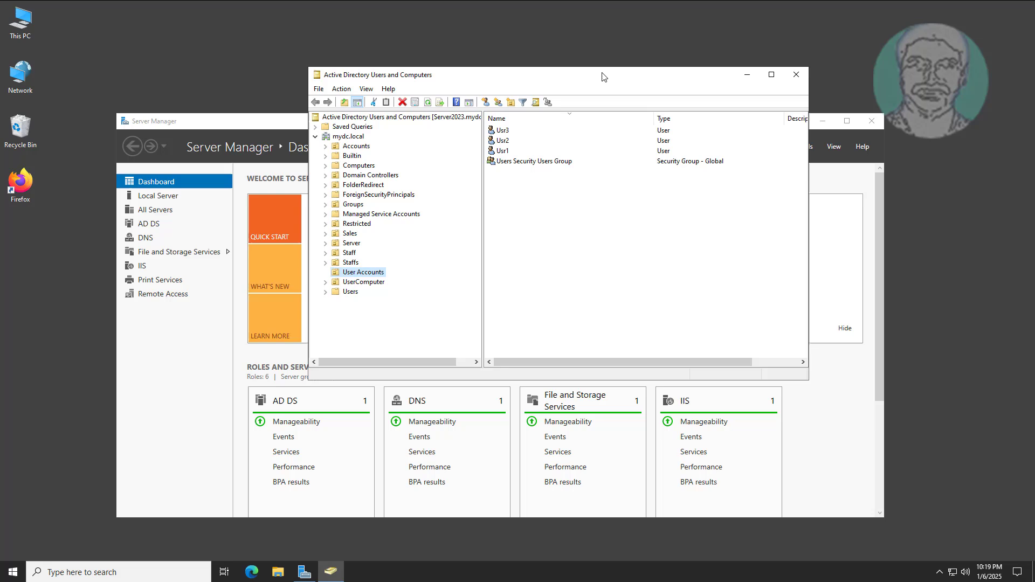
View the contents of the UserComputer and User Accounts organizational units, and close Active Directory Users and Computers.
{"action": "left_click", "coordinate": [368, 284]}
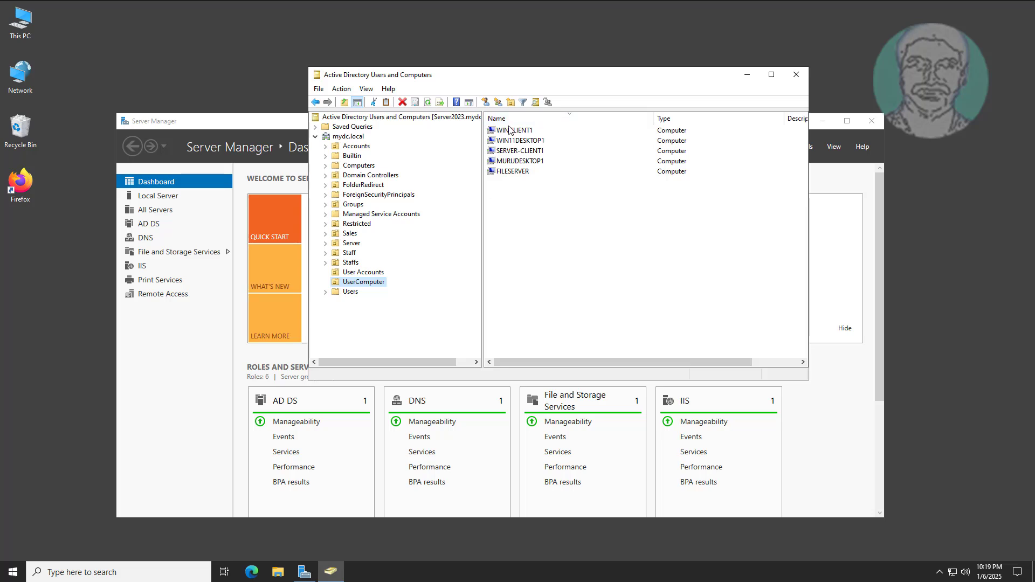
{"action": "left_click", "coordinate": [361, 274]}
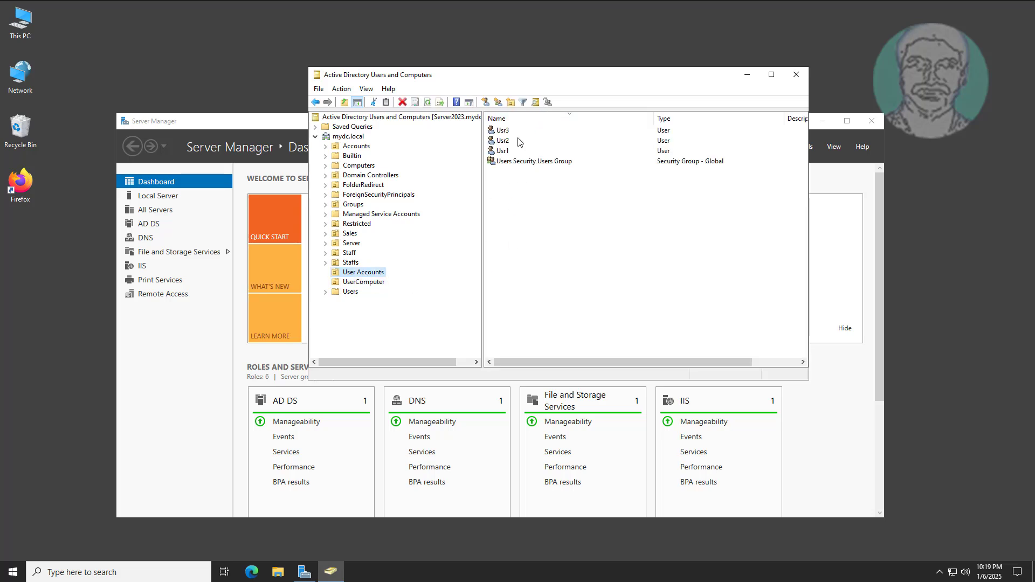
{"action": "left_click", "coordinate": [794, 74]}
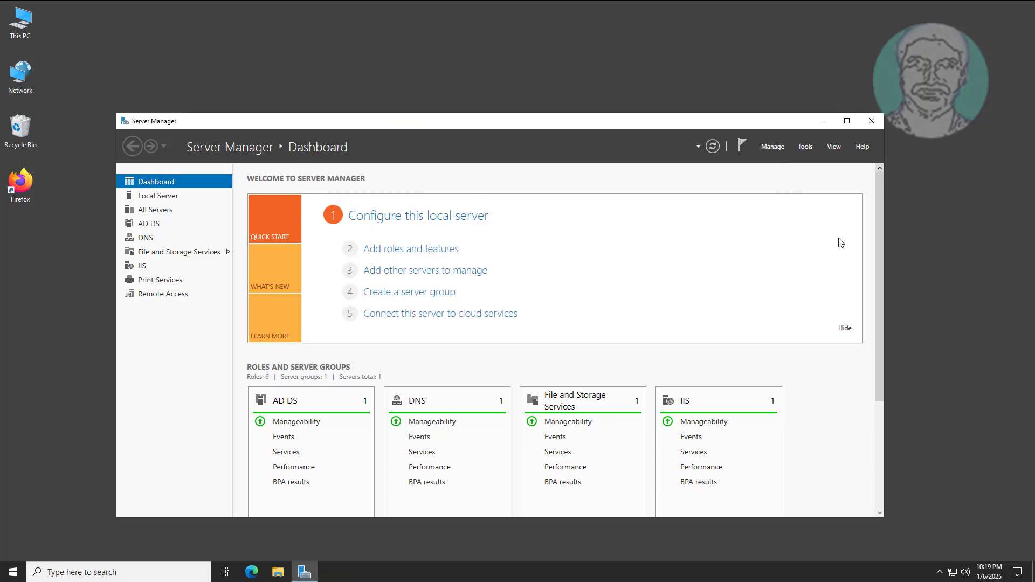
In Group Policy Management, create a GPO named "Remove Administrator group Users" linked to the UserComputer organizational unit.
{"action": "left_click", "coordinate": [805, 147]}
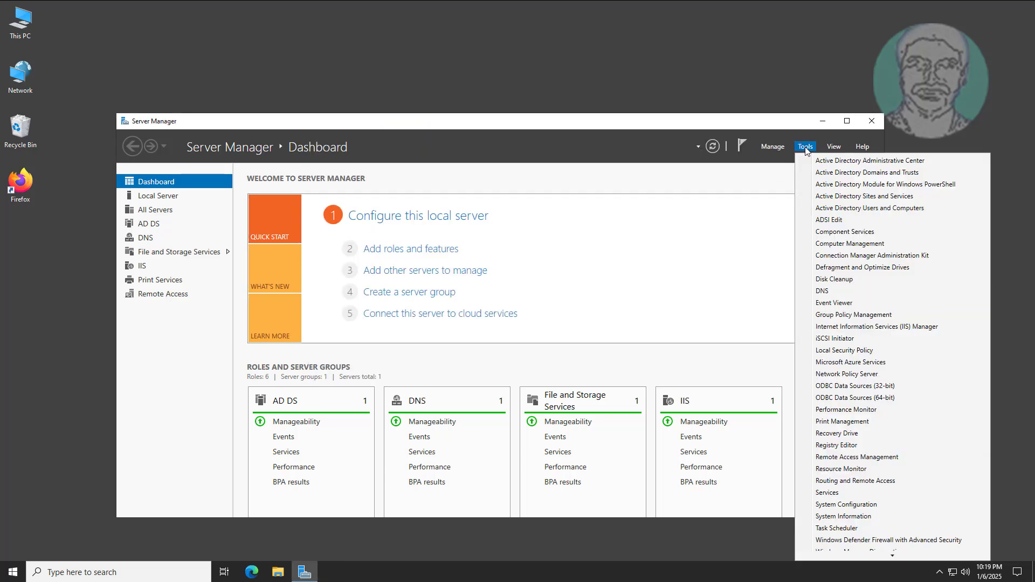
{"action": "left_click", "coordinate": [841, 315]}
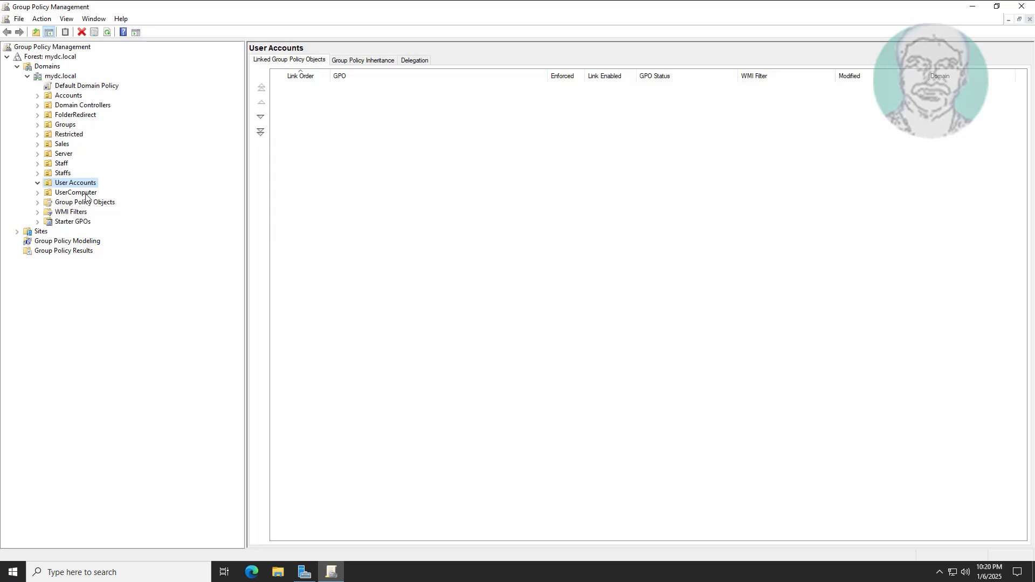
{"action": "left_click", "coordinate": [86, 193]}
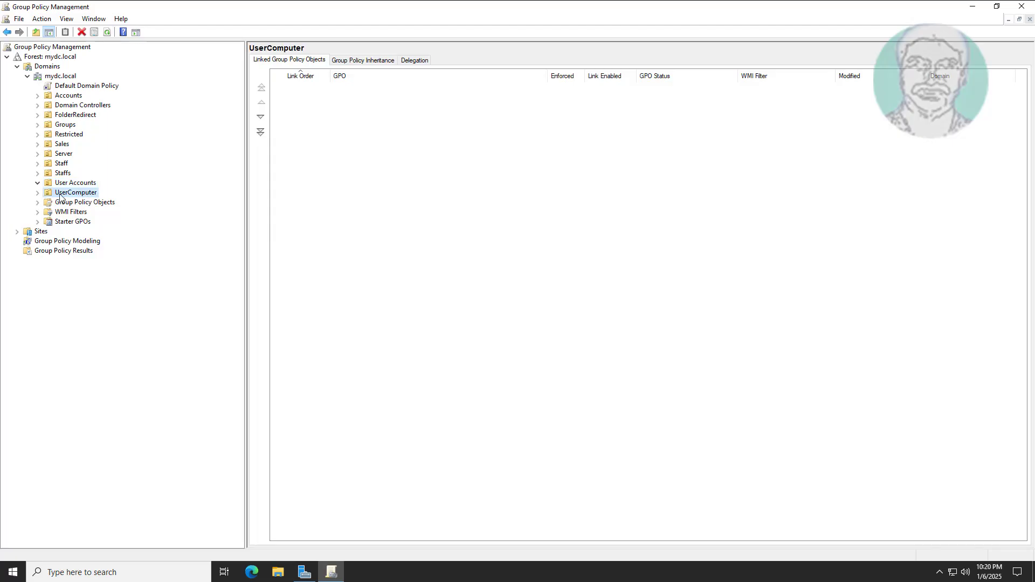
{"action": "right_click", "coordinate": [90, 196]}
{"action": "left_click", "coordinate": [162, 199]}
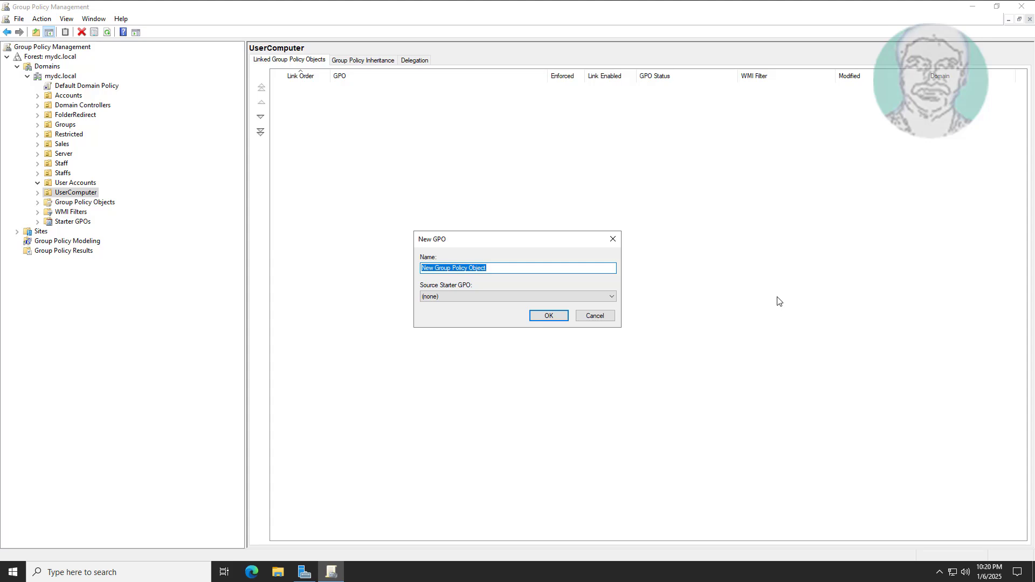
{"action": "type", "text": "Remove Administrator group Users"}
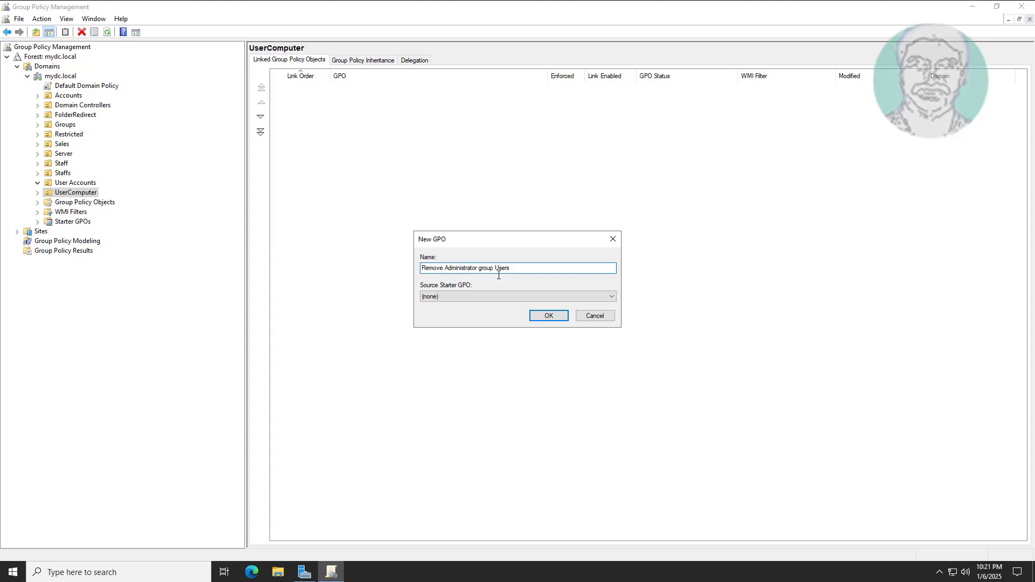
{"action": "left_click", "coordinate": [548, 317]}
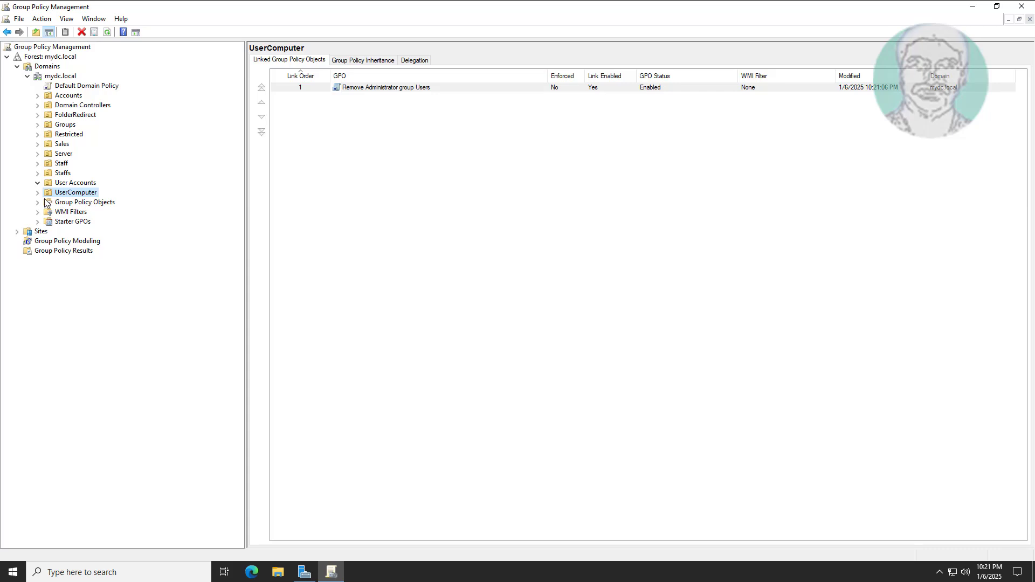
Open the "Remove Administrator group Users" GPO under UserComputer for editing, and enlarge the editor window and its tree area.
{"action": "left_click", "coordinate": [38, 193]}
{"action": "left_click", "coordinate": [154, 204]}
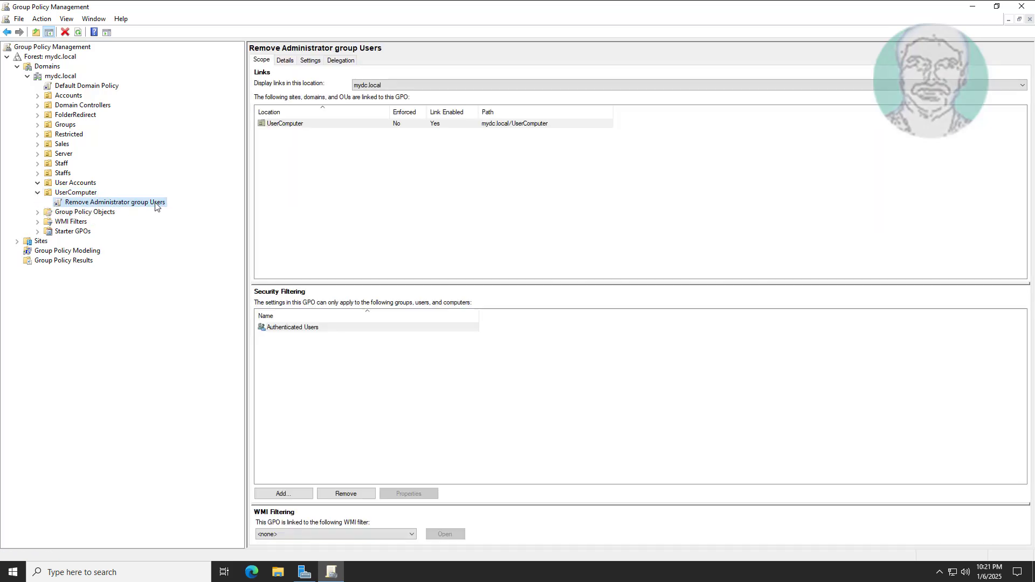
{"action": "right_click", "coordinate": [155, 204]}
{"action": "left_click", "coordinate": [202, 210]}
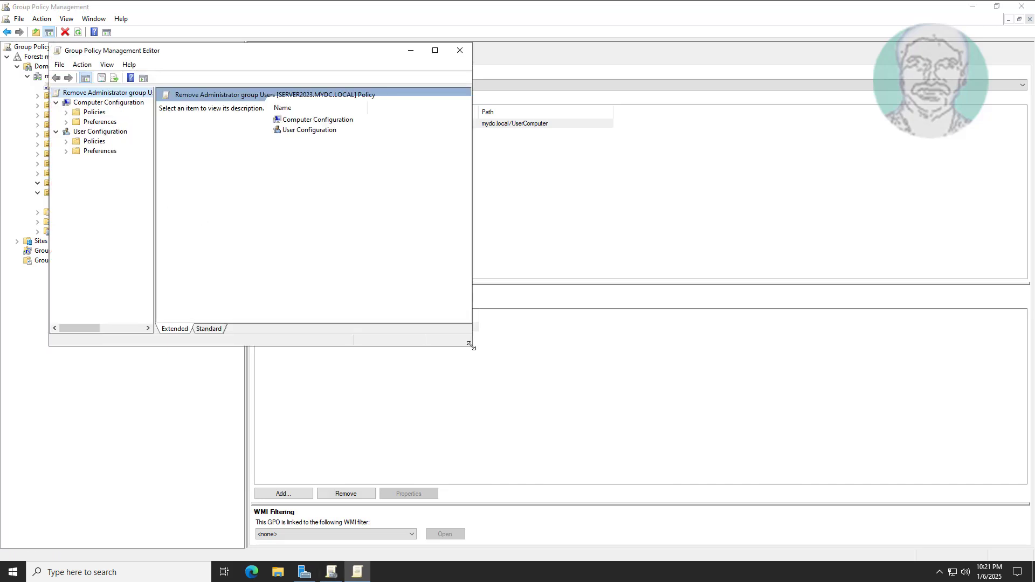
{"action": "left_click_drag", "start_coordinate": [471, 345], "coordinate": [831, 486]}
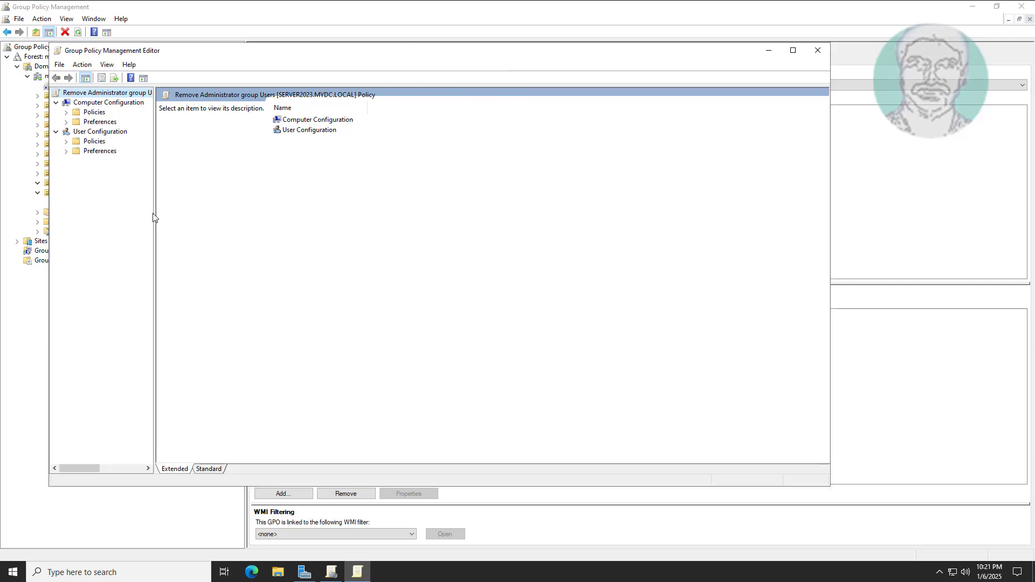
{"action": "left_click_drag", "start_coordinate": [155, 216], "coordinate": [213, 225]}
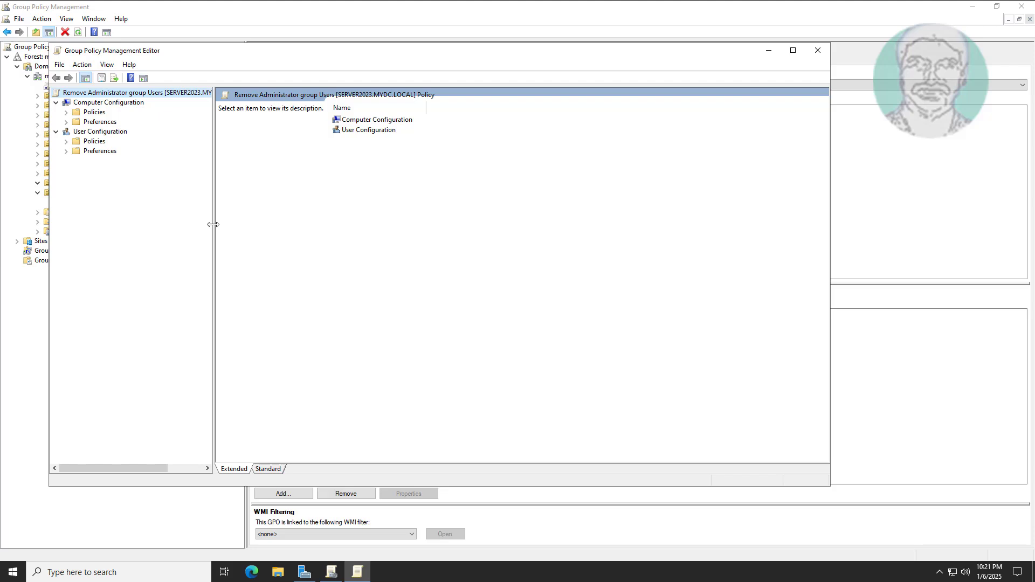
Go to Local Users and Groups in the Control Panel Settings of the Computer Configuration preferences.
{"action": "left_click", "coordinate": [100, 122]}
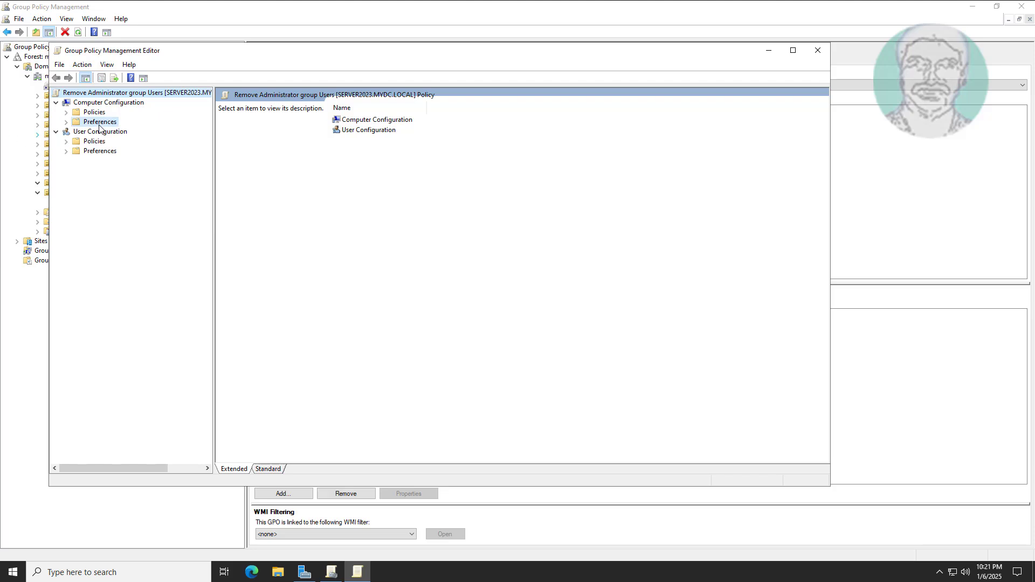
{"action": "left_click", "coordinate": [66, 122]}
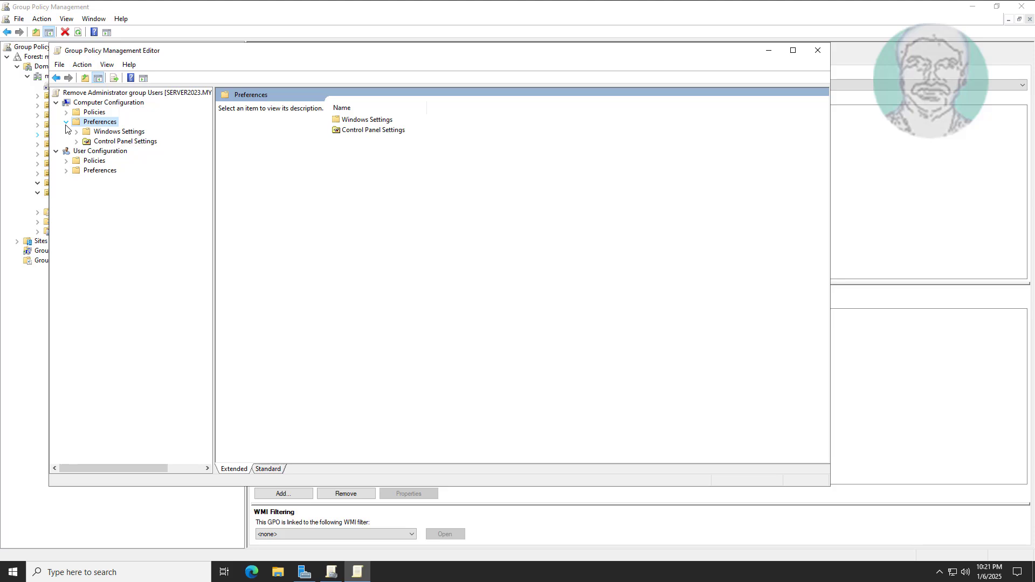
{"action": "left_click", "coordinate": [130, 142]}
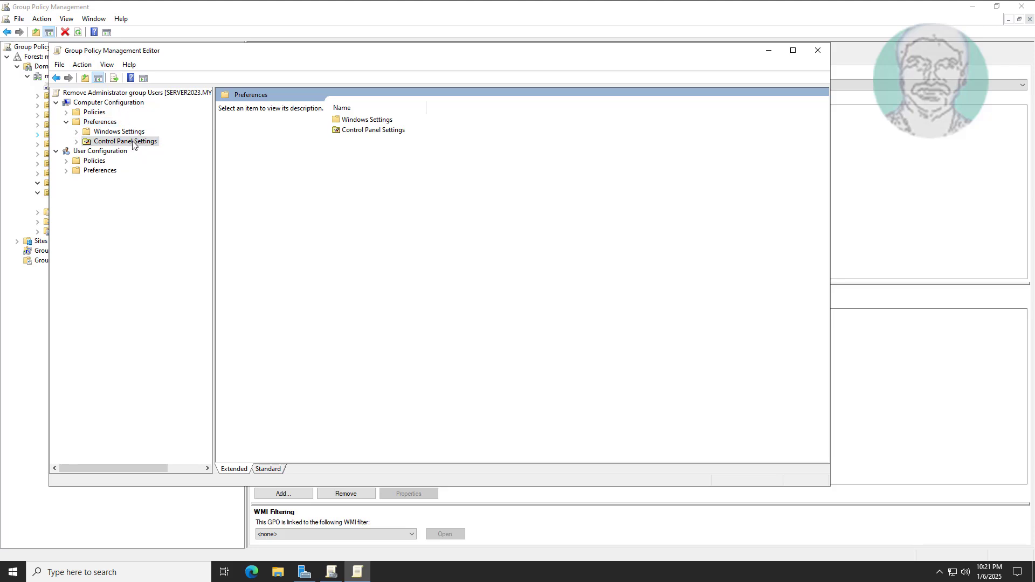
{"action": "left_click", "coordinate": [77, 141]}
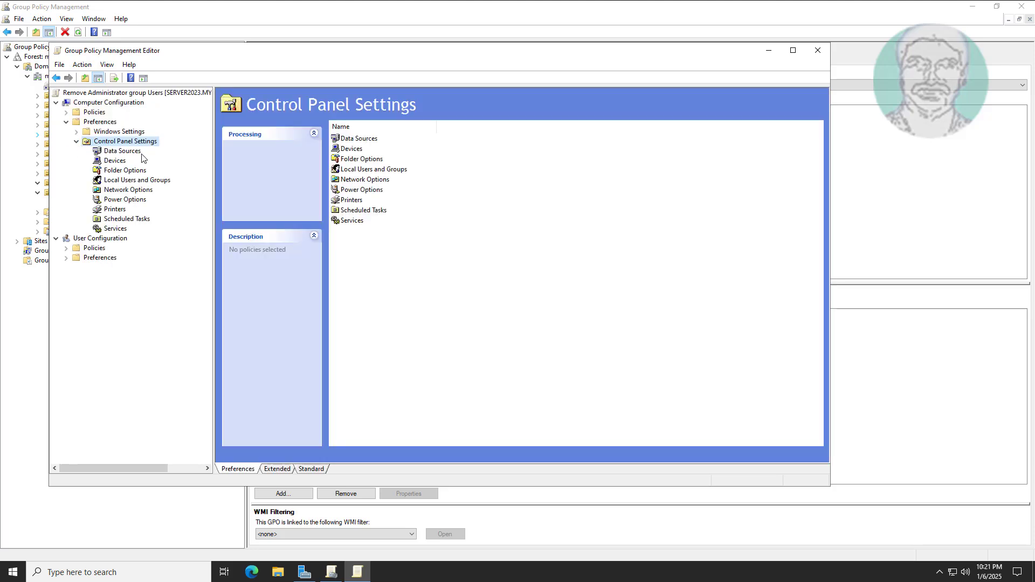
{"action": "left_click", "coordinate": [141, 181]}
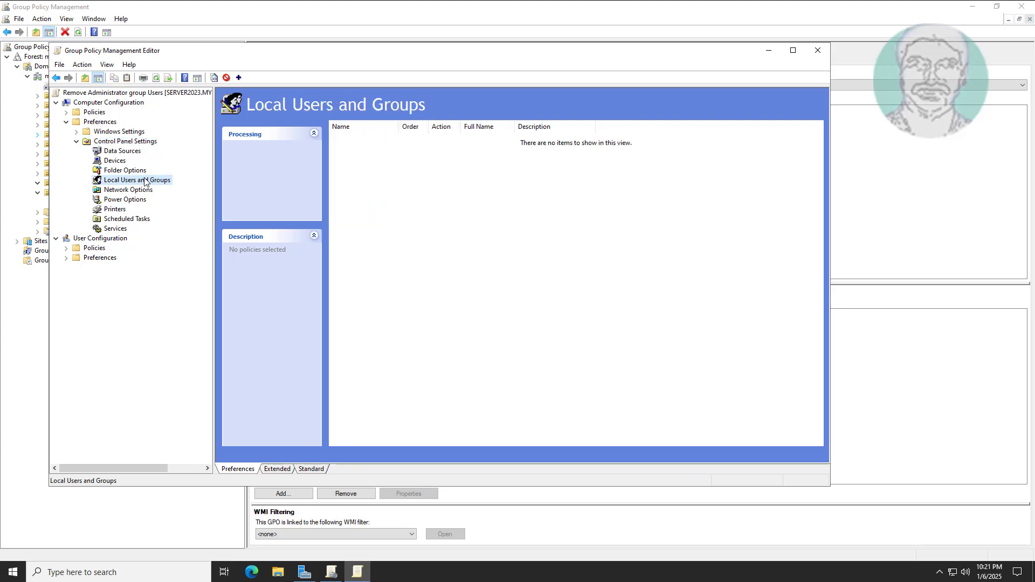
Start a new Local Group preference item under Local Users and Groups and set its action to Update.
{"action": "left_click", "coordinate": [362, 163]}
{"action": "right_click", "coordinate": [362, 163]}
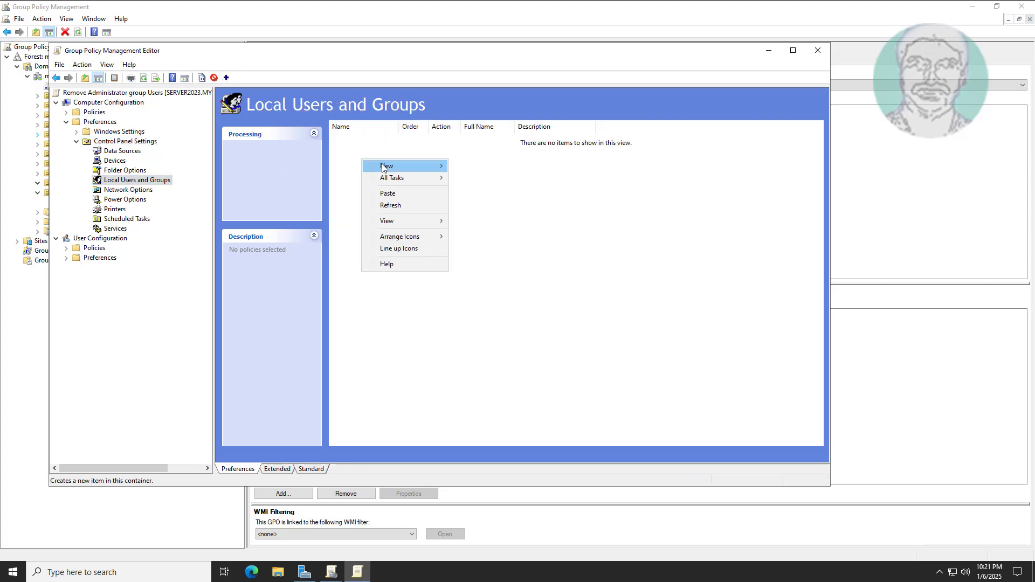
{"action": "mouse_move", "coordinate": [384, 166]}
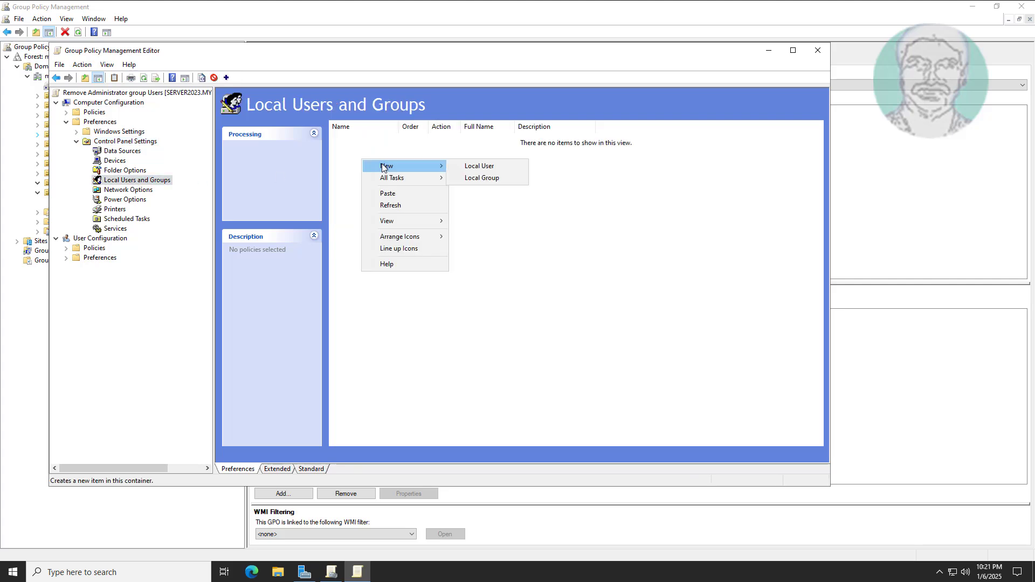
{"action": "left_click", "coordinate": [493, 182]}
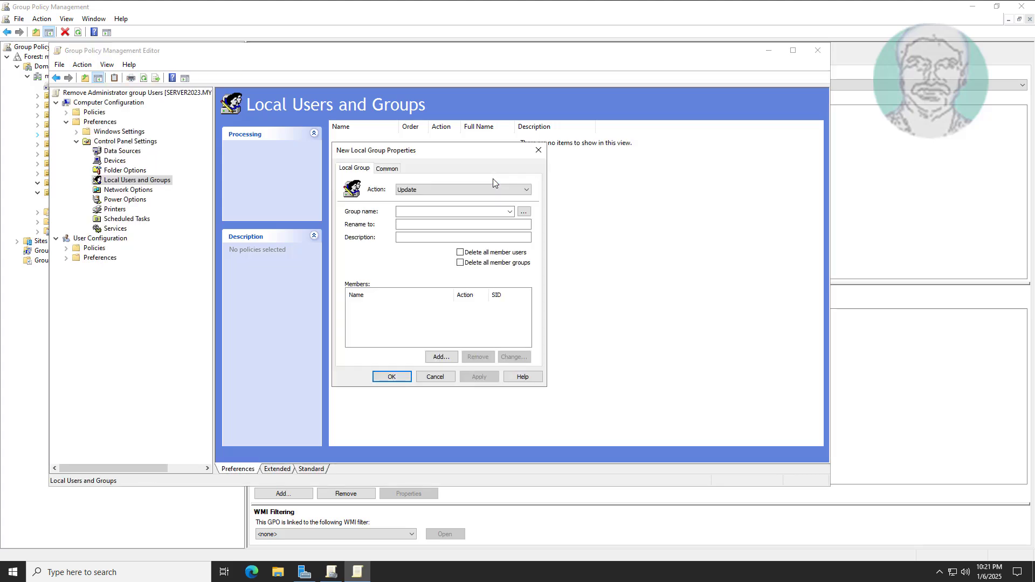
{"action": "left_click", "coordinate": [430, 190]}
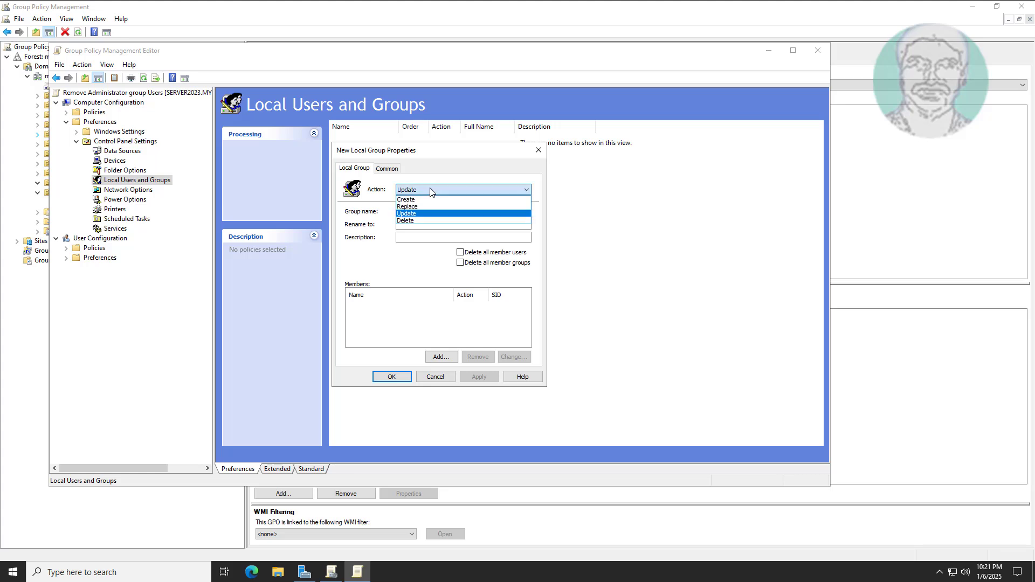
{"action": "left_click", "coordinate": [415, 214]}
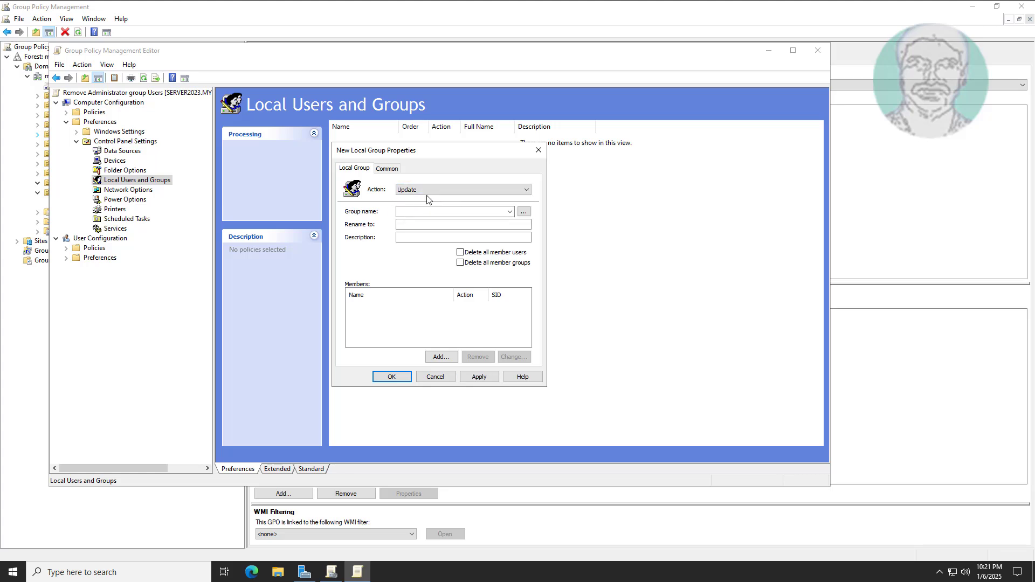
Choose Administrators (built-in) as the group name of the new local group item.
{"action": "left_click", "coordinate": [413, 213]}
{"action": "left_click", "coordinate": [509, 212]}
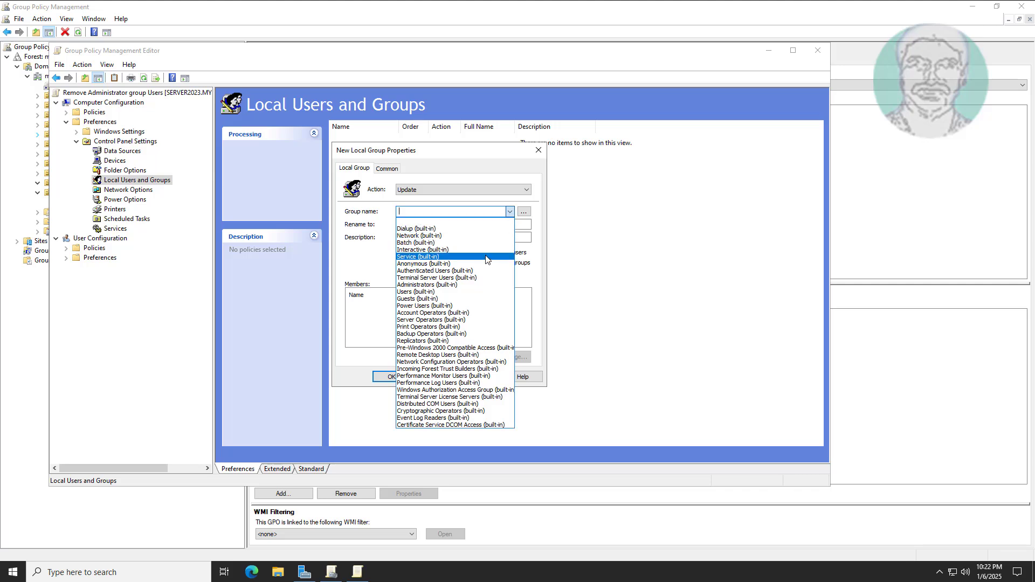
{"action": "left_click", "coordinate": [464, 284]}
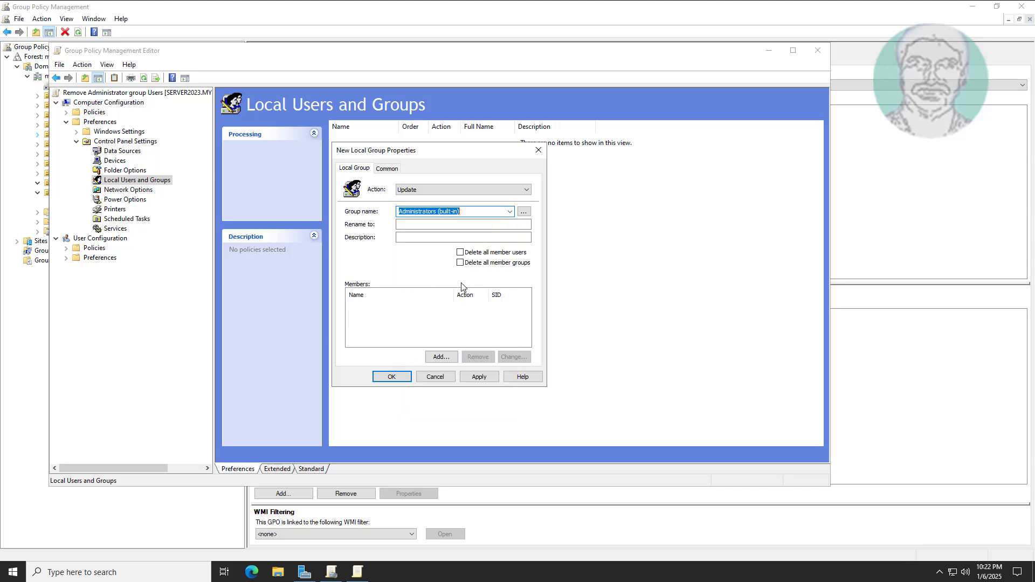
{"action": "left_click", "coordinate": [470, 211]}
{"action": "left_click_drag", "start_coordinate": [415, 210], "coordinate": [398, 210]}
{"action": "left_click", "coordinate": [478, 212]}
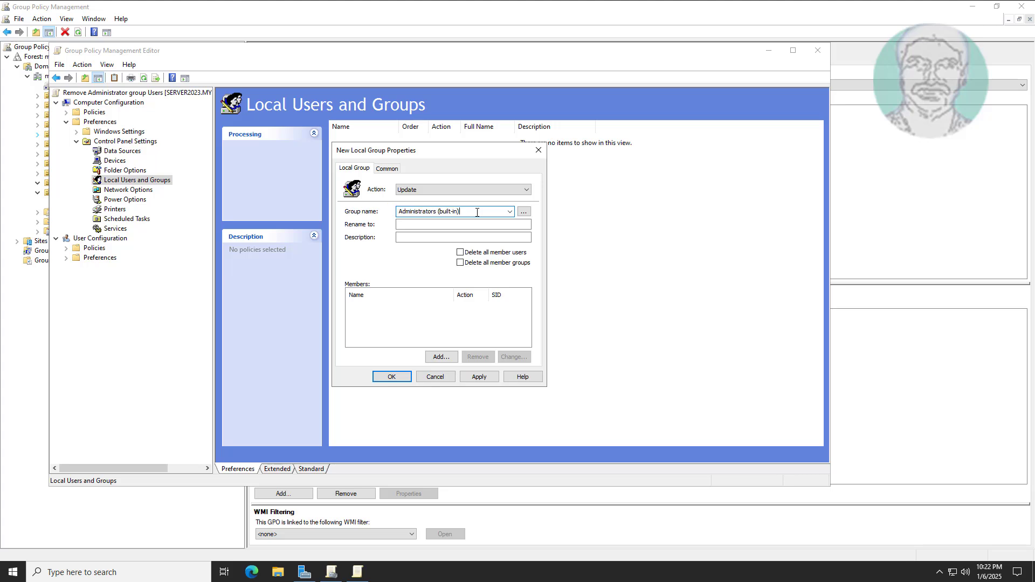
Enable deleting all member users for the Administrators group item, and apply and save the preference.
{"action": "left_click", "coordinate": [460, 252]}
{"action": "left_click", "coordinate": [479, 377]}
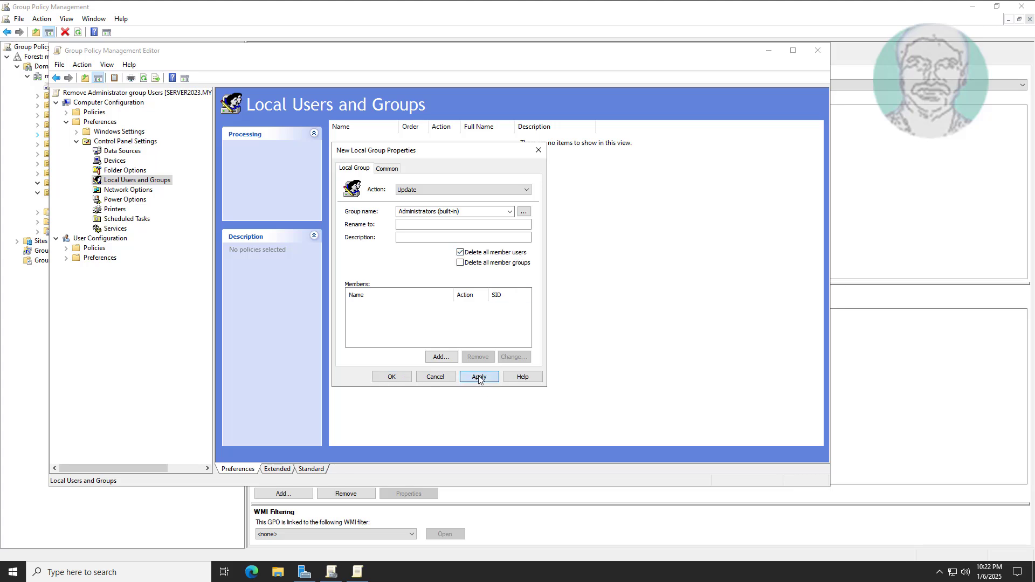
{"action": "left_click", "coordinate": [392, 377]}
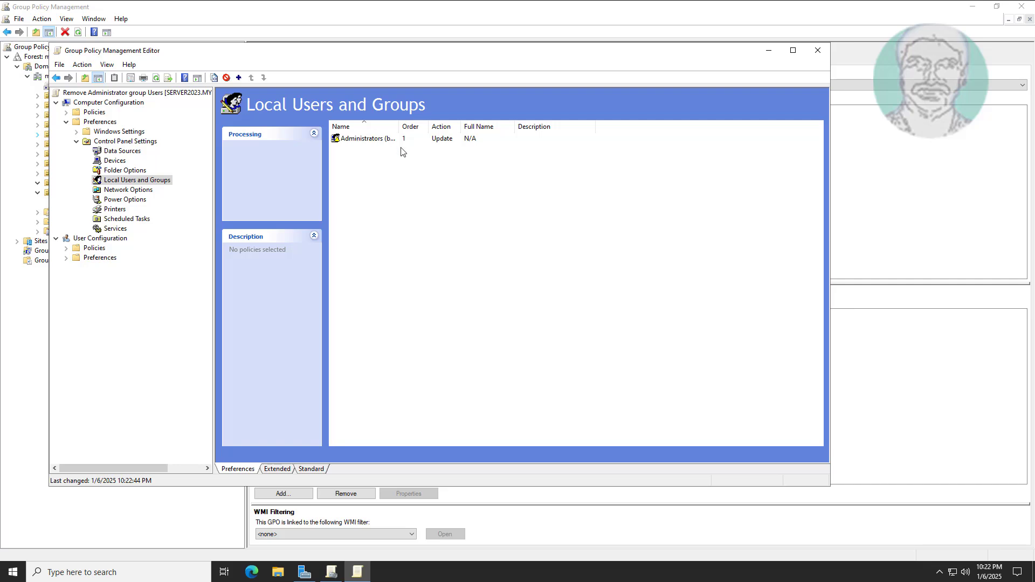
Close the Group Policy Management Editor and the Group Policy Management console.
{"action": "left_click", "coordinate": [818, 51]}
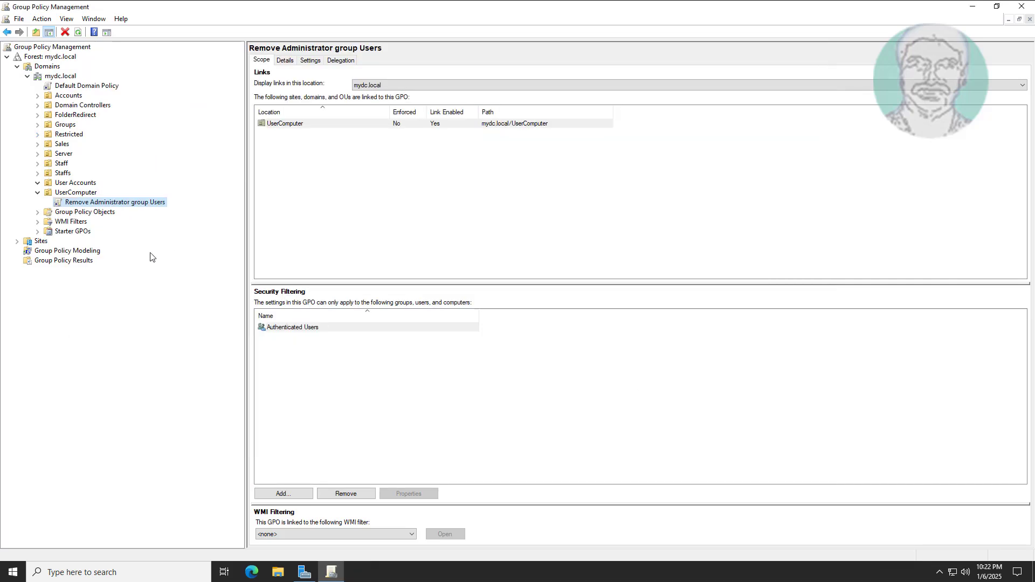
{"action": "left_click", "coordinate": [1022, 6]}
{"action": "left_click", "coordinate": [872, 121]}
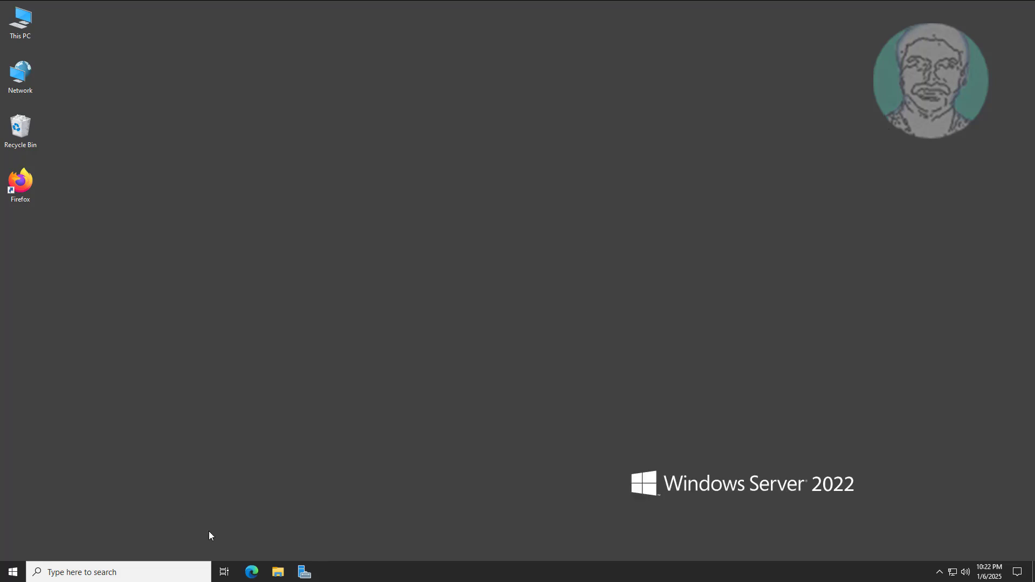
Open Command Prompt on the server, force a policy refresh with "gpupdate /force", and exit the prompt.
{"action": "left_click", "coordinate": [146, 567]}
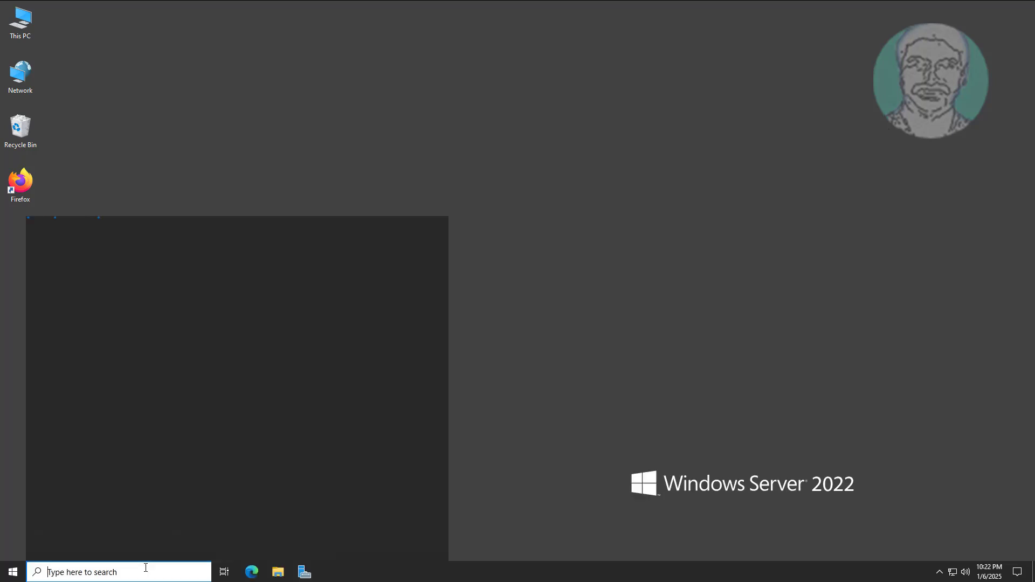
{"action": "type", "text": "cmd"}
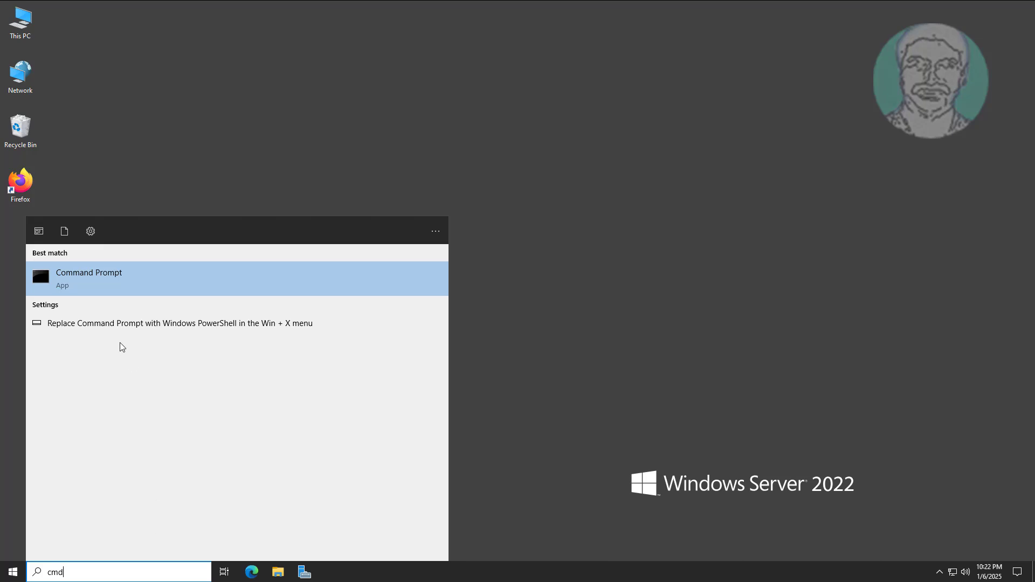
{"action": "left_click", "coordinate": [112, 279]}
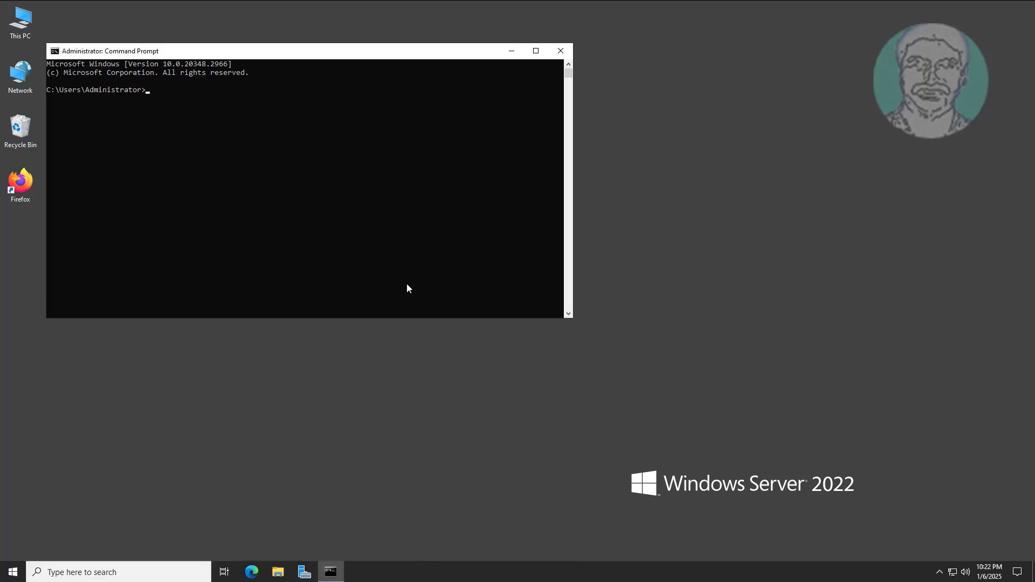
{"action": "type", "text": "gpupdate /force"}
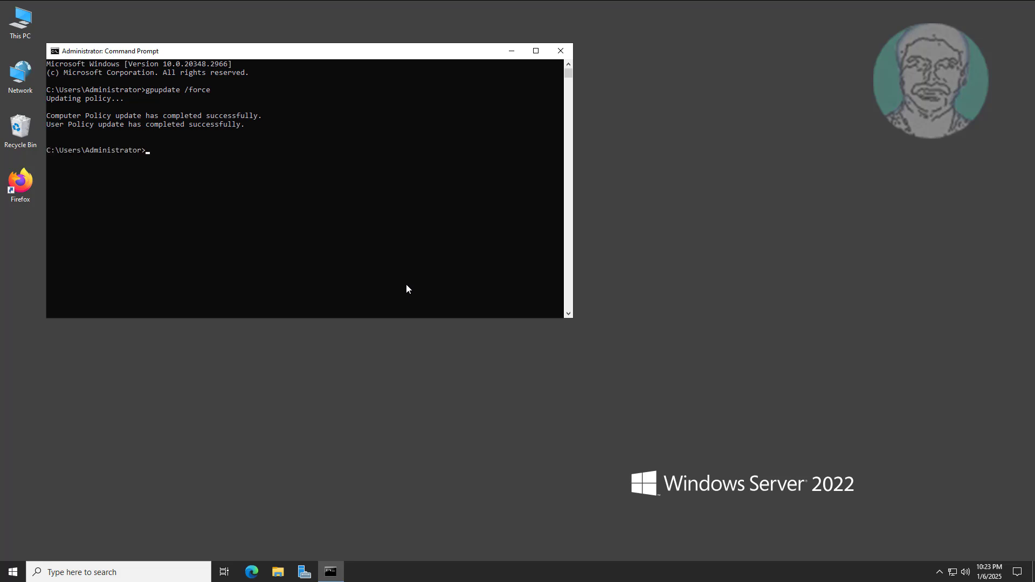
{"action": "type", "text": "it"}
{"action": "key", "text": "Return"}
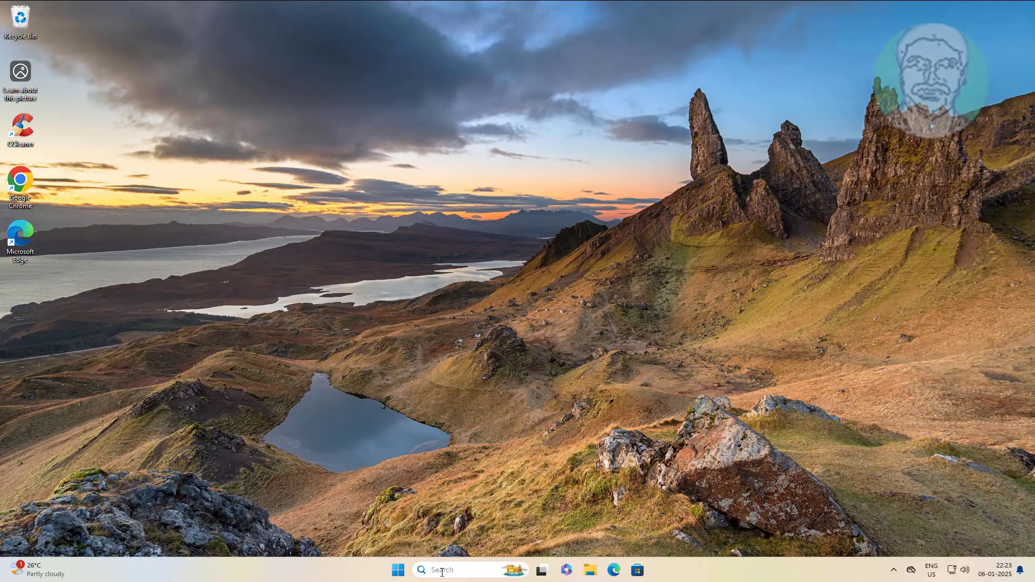
Switch to the Windows client computer, run "gpupdate /force" in Command Prompt, and exit the prompt.
{"action": "left_click", "coordinate": [442, 570]}
{"action": "type", "text": "cmd"}
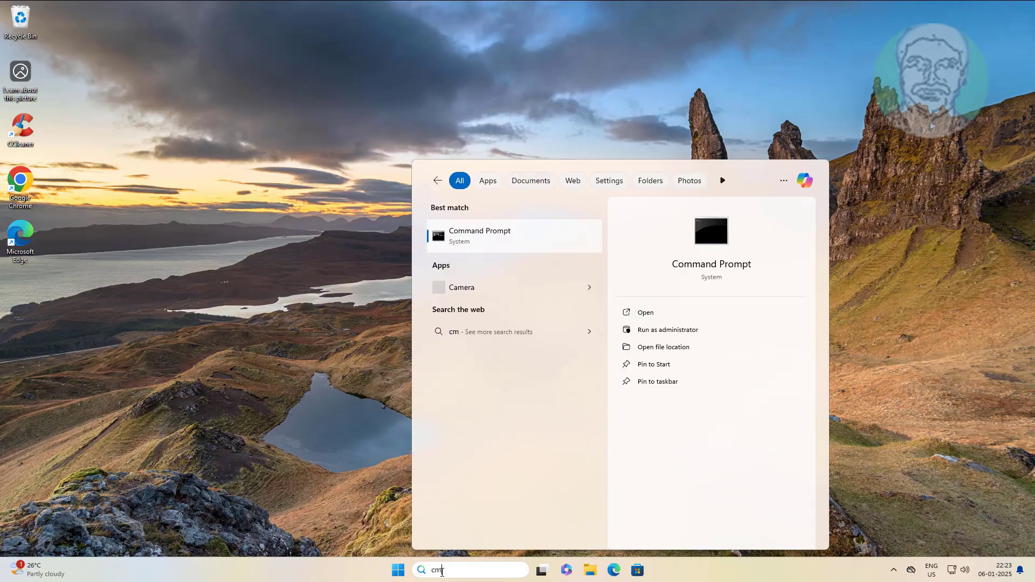
{"action": "left_click", "coordinate": [500, 233]}
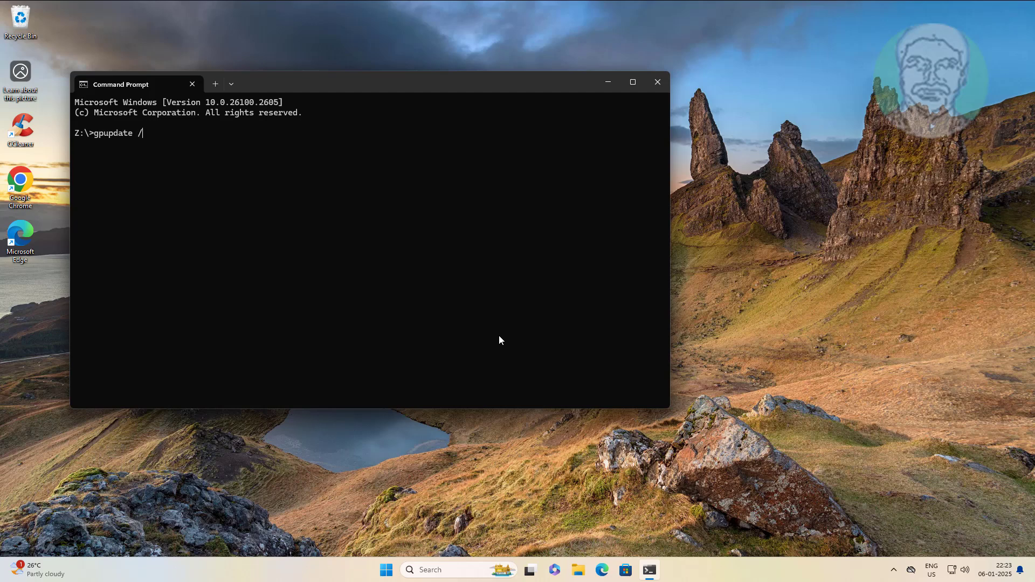
{"action": "key", "text": "Return"}
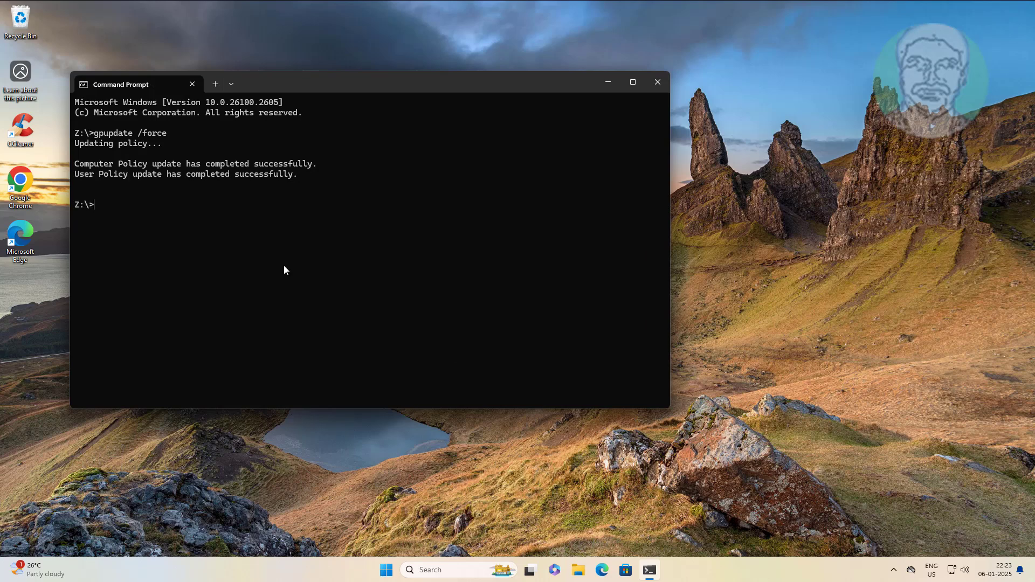
{"action": "type", "text": "xit"}
{"action": "key", "text": "Return"}
Search for "computer management" on the client and open Computer Management.
{"action": "left_click", "coordinate": [452, 570]}
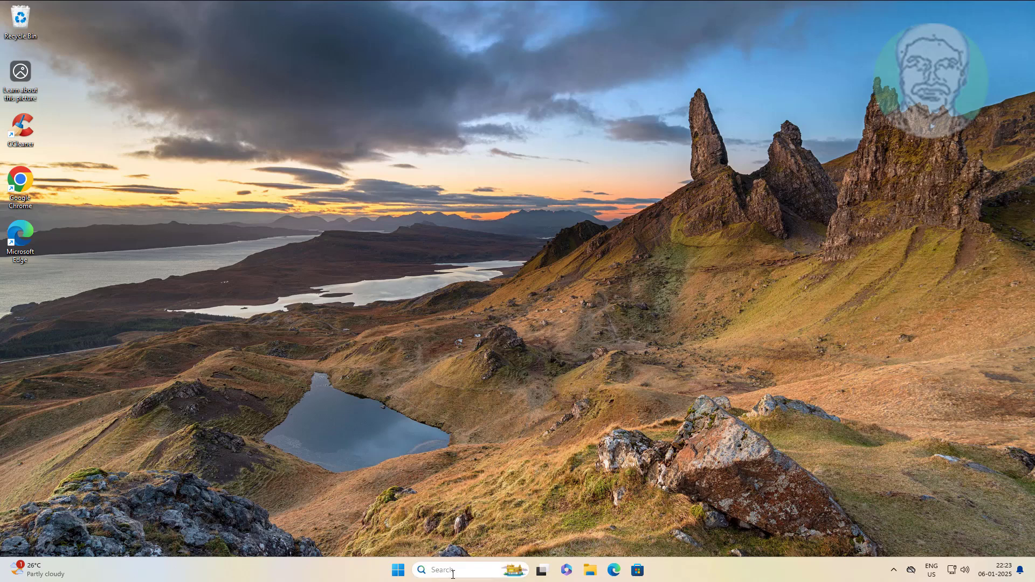
{"action": "type", "text": "comp"}
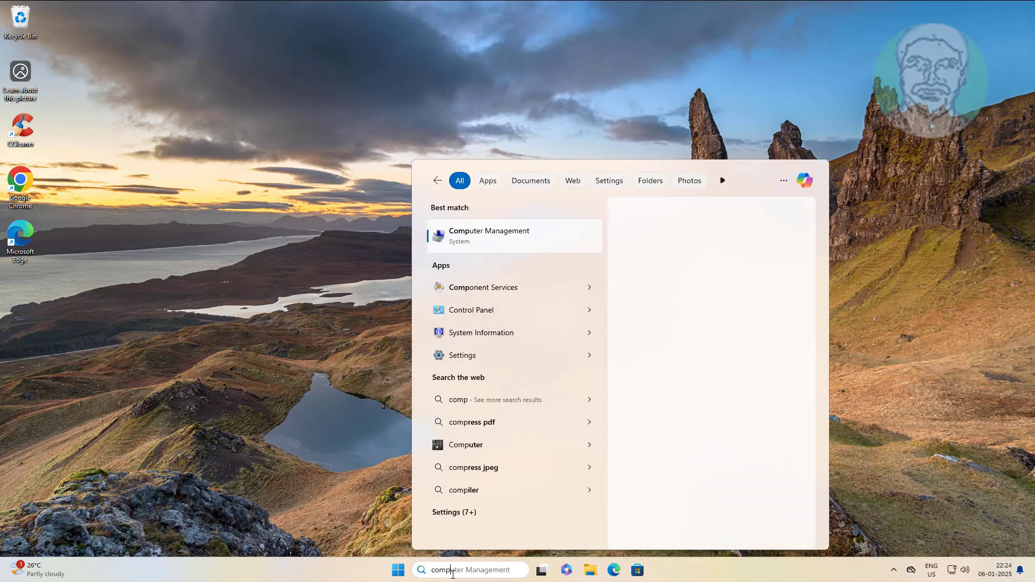
{"action": "type", "text": "uter mana"}
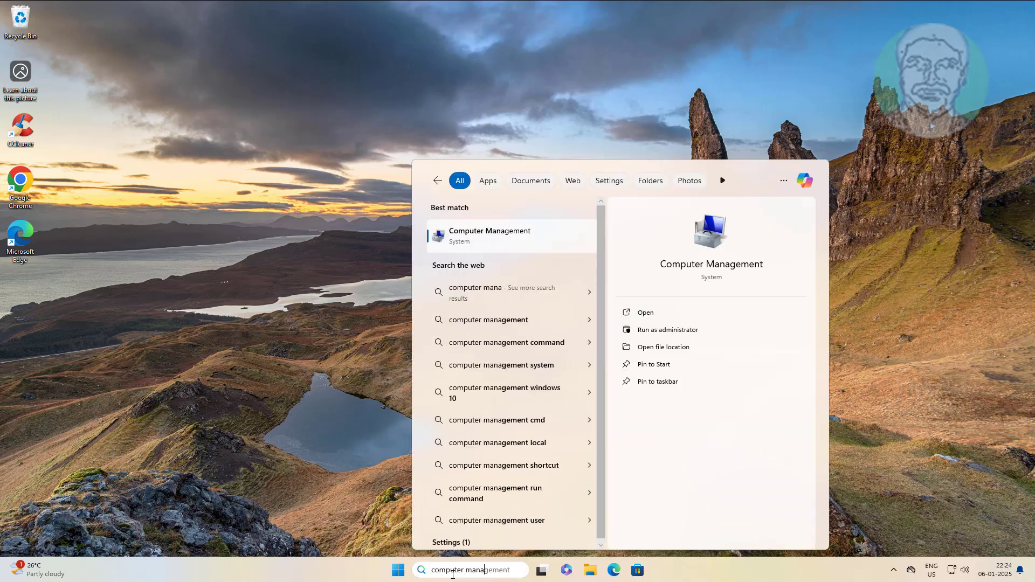
{"action": "type", "text": "gement"}
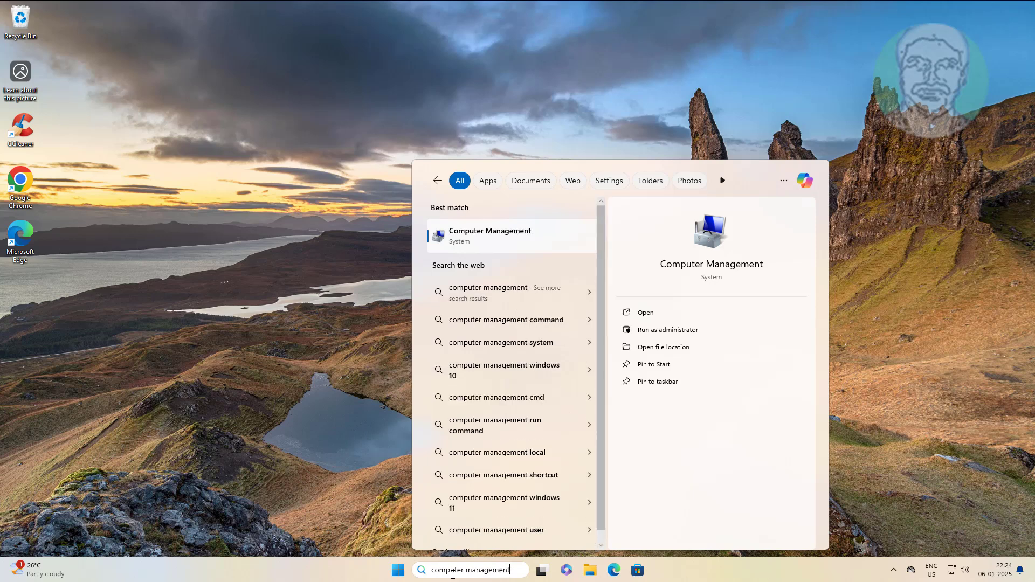
{"action": "left_click", "coordinate": [496, 238]}
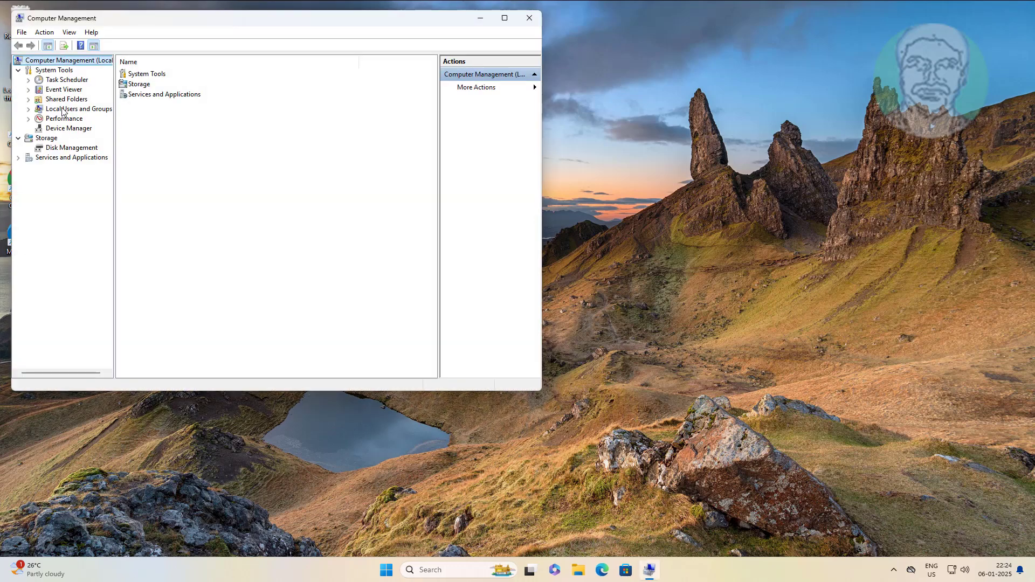
Check the members of the Administrators group under Local Users and Groups, and close its properties.
{"action": "double_click", "coordinate": [62, 109]}
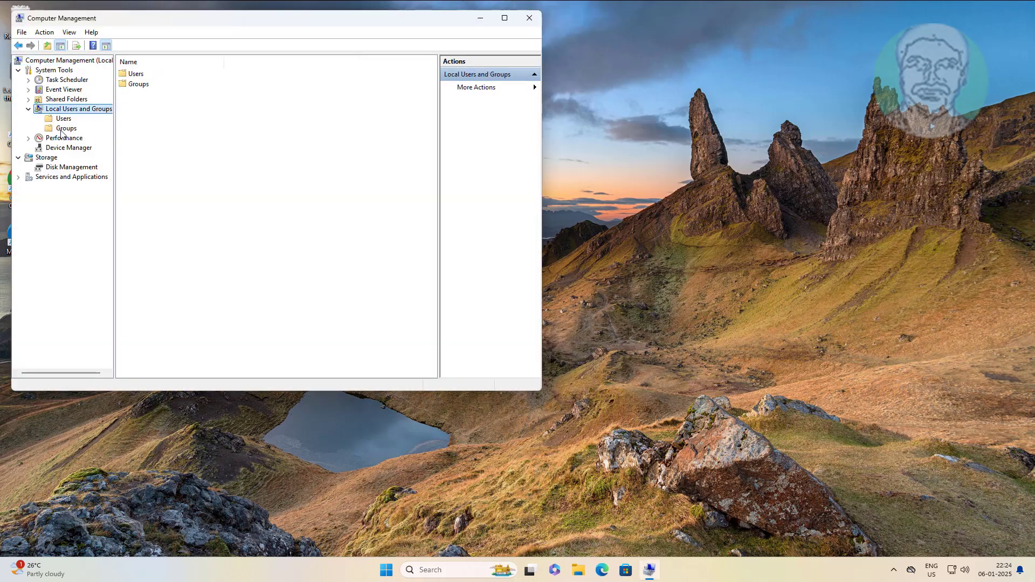
{"action": "left_click", "coordinate": [64, 129]}
{"action": "double_click", "coordinate": [161, 84]}
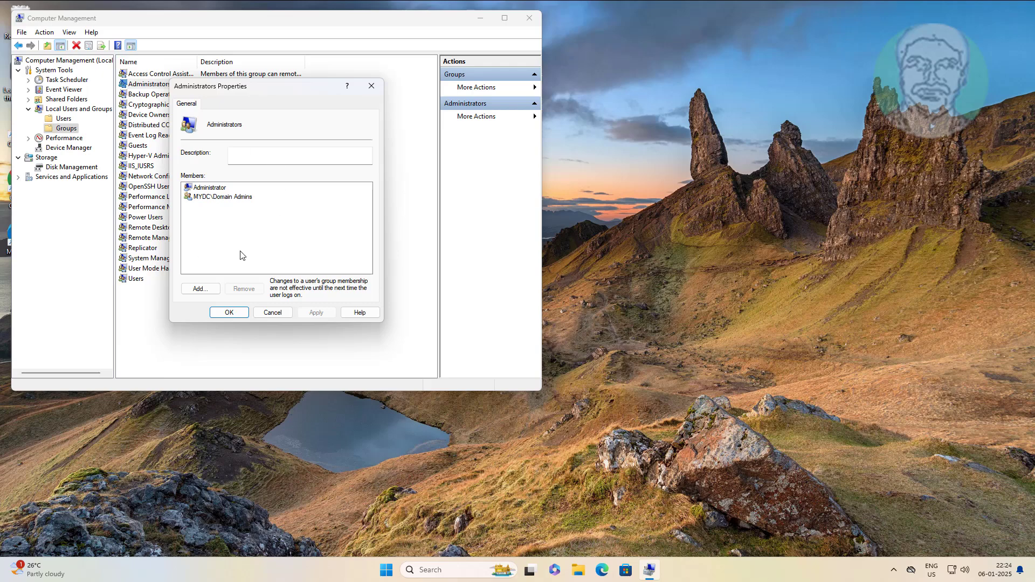
{"action": "left_click", "coordinate": [228, 315]}
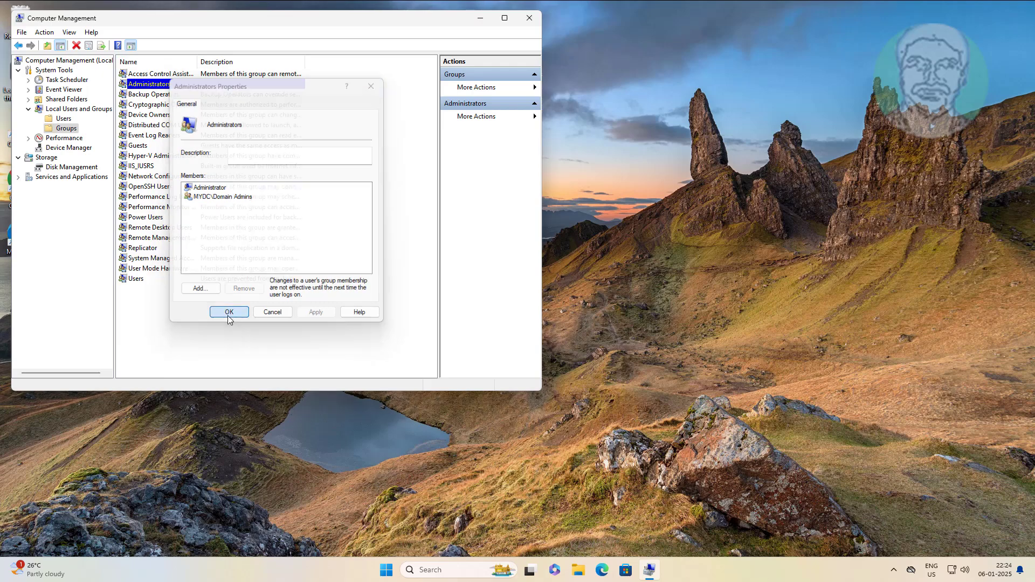